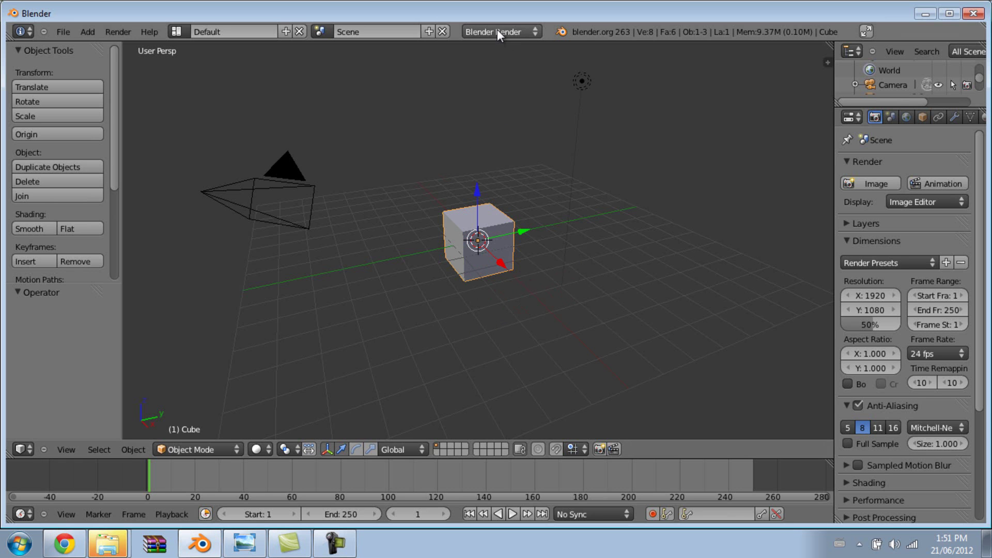
Switch the render engine to Cycles Render.
{"action": "left_click", "coordinate": [497, 30]}
{"action": "left_click", "coordinate": [497, 78]}
{"action": "middle_click_drag", "start_coordinate": [576, 186], "coordinate": [851, 125]}
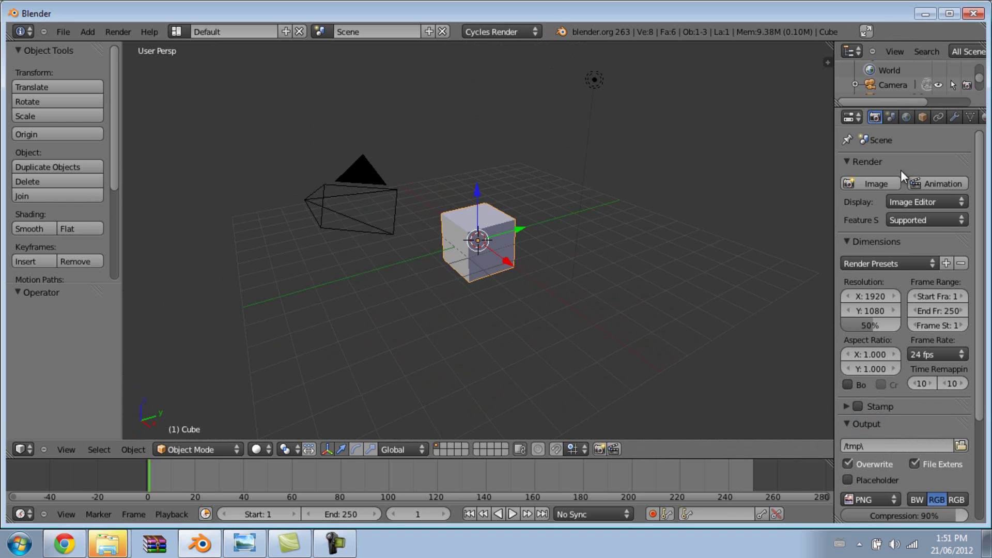
Collapse the Render, Dimensions, Output and Film panels in Render properties.
{"action": "left_click", "coordinate": [846, 167]}
{"action": "left_click", "coordinate": [845, 176]}
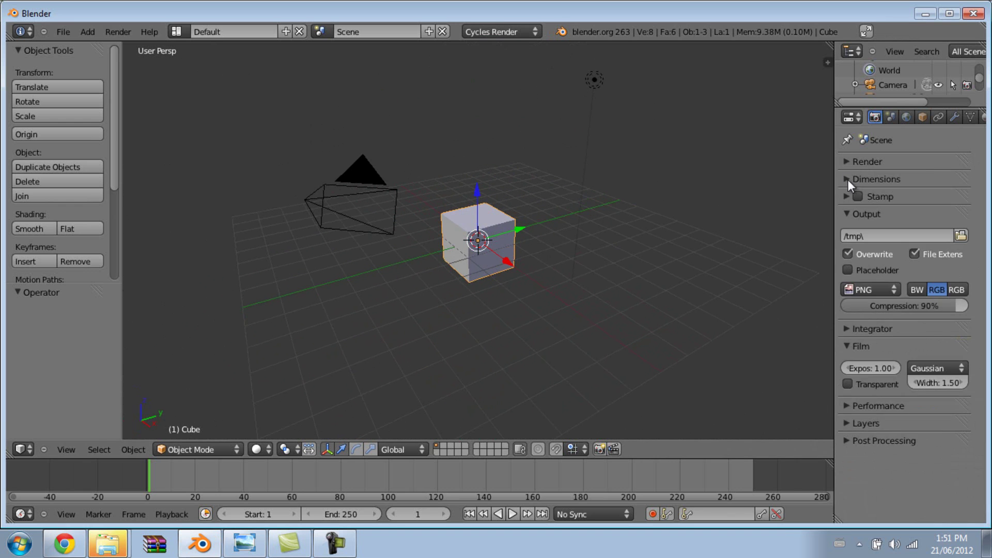
{"action": "left_click", "coordinate": [847, 215]}
{"action": "left_click", "coordinate": [846, 249]}
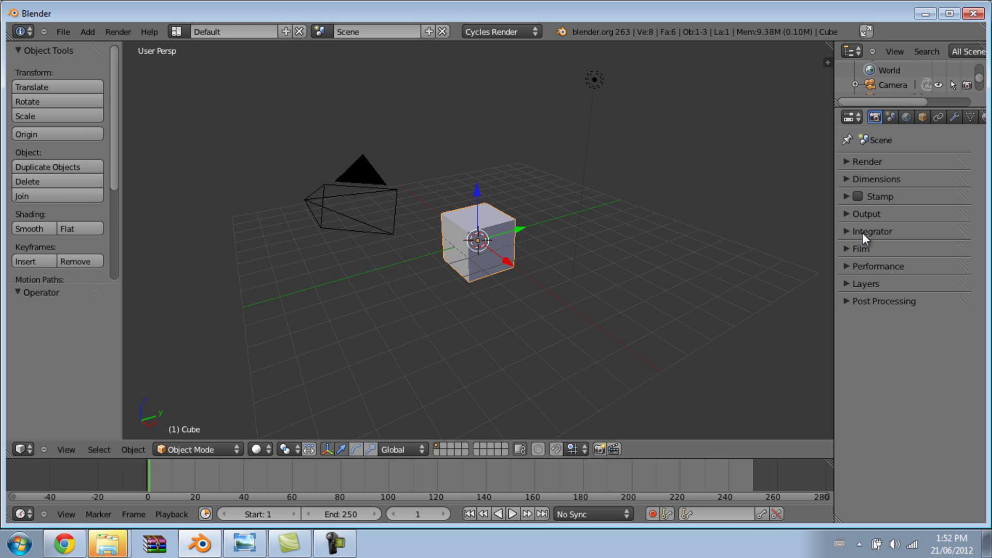
{"action": "left_click", "coordinate": [858, 247]}
{"action": "left_click", "coordinate": [859, 247]}
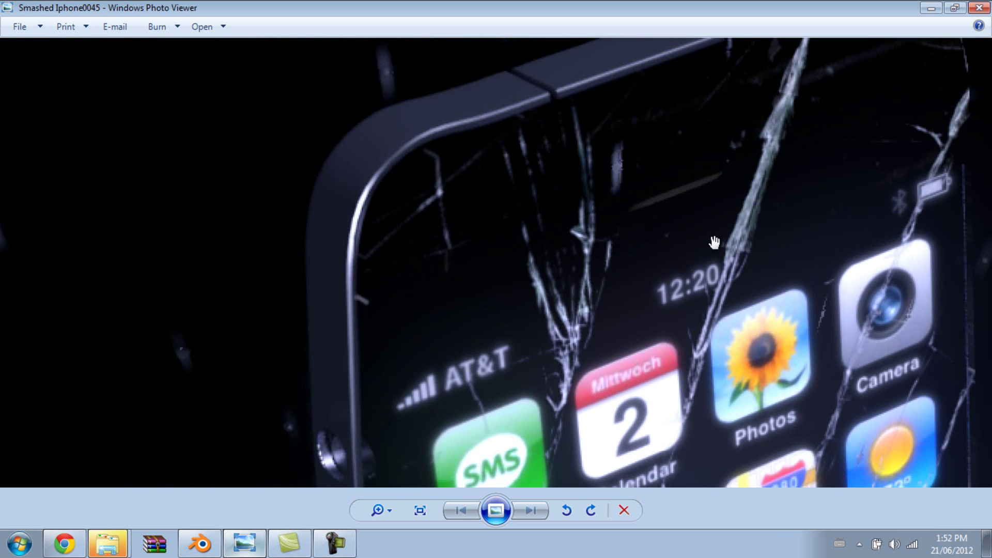
{"action": "scroll", "coordinate": [665, 329], "scroll_direction": "down", "scroll_amount": 1}
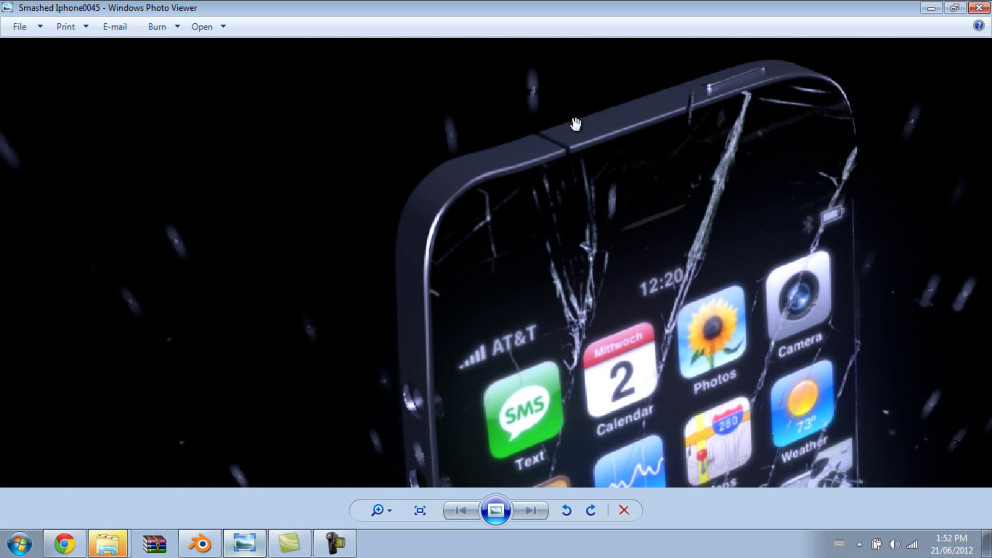
{"action": "scroll", "coordinate": [661, 309], "scroll_direction": "down", "scroll_amount": 3}
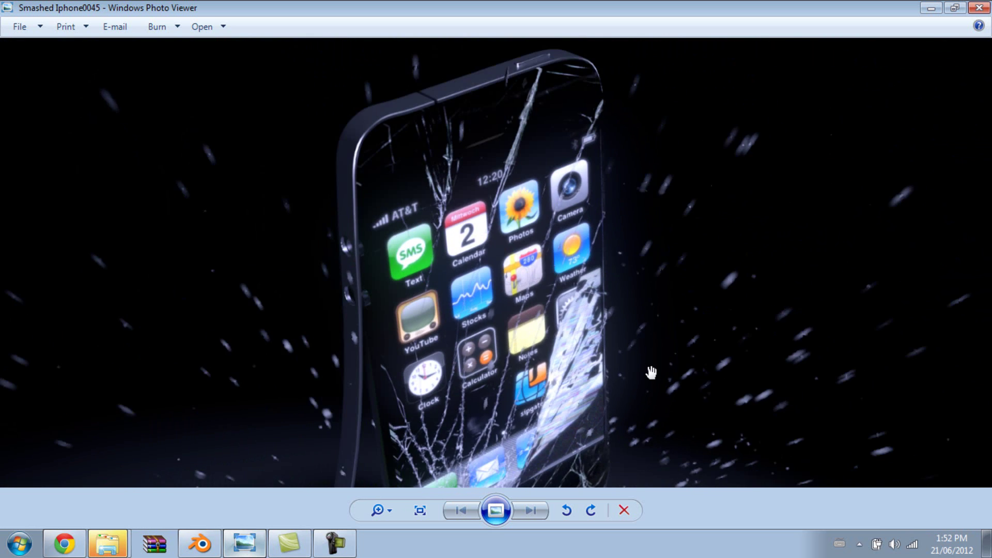
{"action": "scroll", "coordinate": [641, 387], "scroll_direction": "down", "scroll_amount": 1}
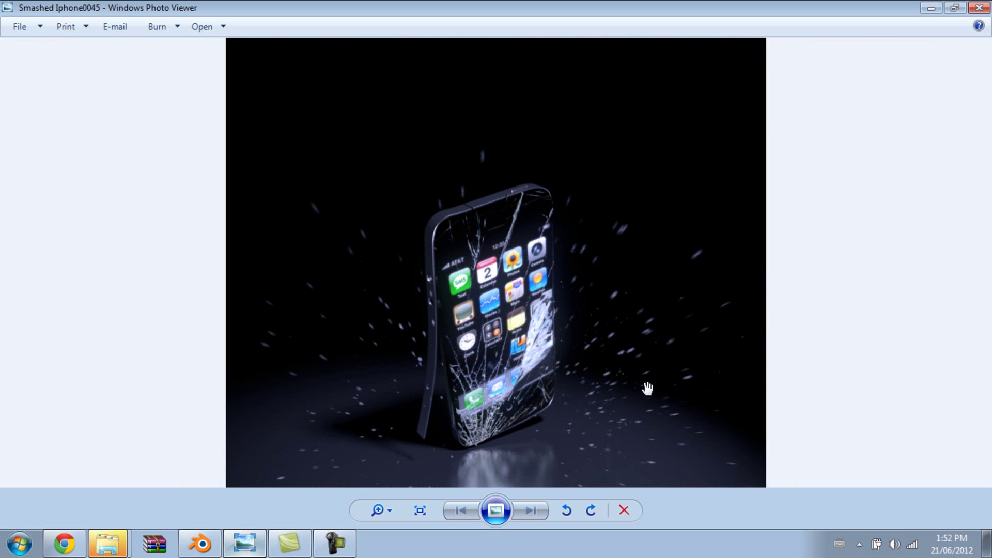
{"action": "scroll", "coordinate": [498, 355], "scroll_direction": "up", "scroll_amount": 4}
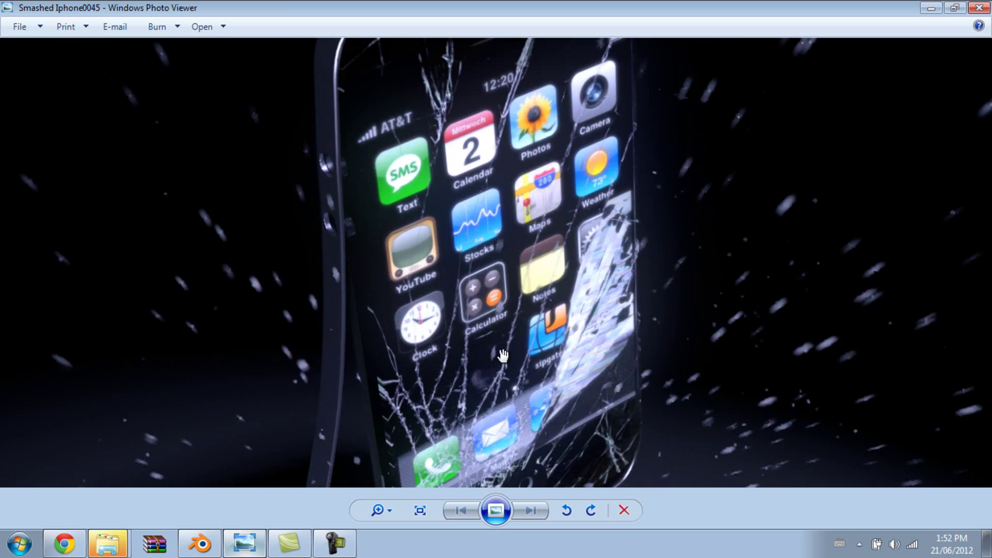
{"action": "left_click_drag", "start_coordinate": [401, 325], "coordinate": [379, 361]}
{"action": "scroll", "coordinate": [478, 321], "scroll_direction": "down", "scroll_amount": 4}
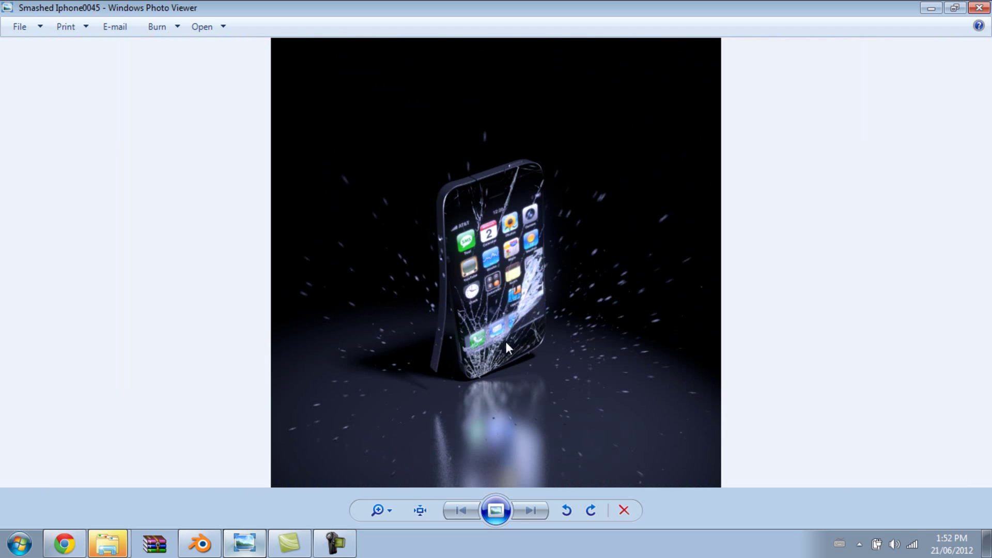
{"action": "left_click", "coordinate": [114, 545]}
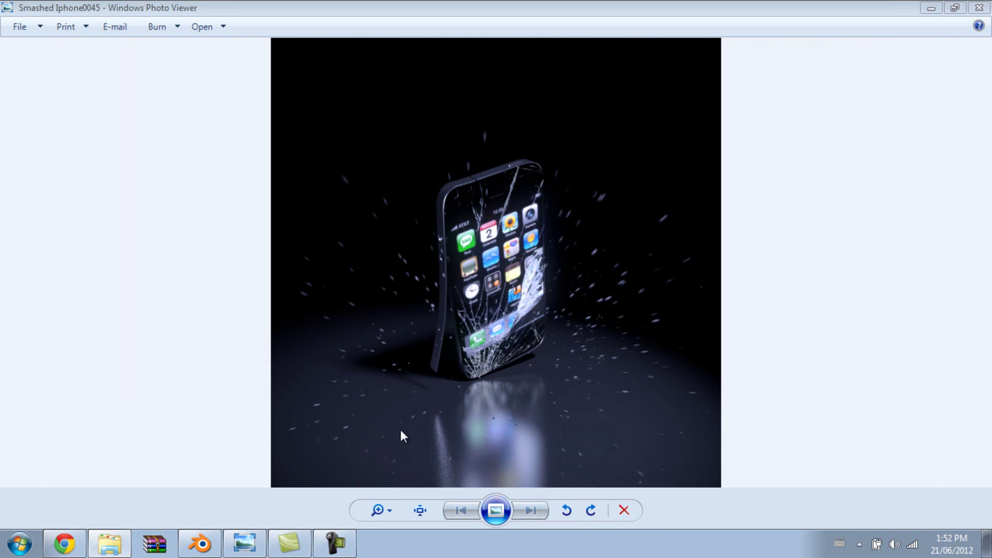
{"action": "left_click", "coordinate": [509, 337]}
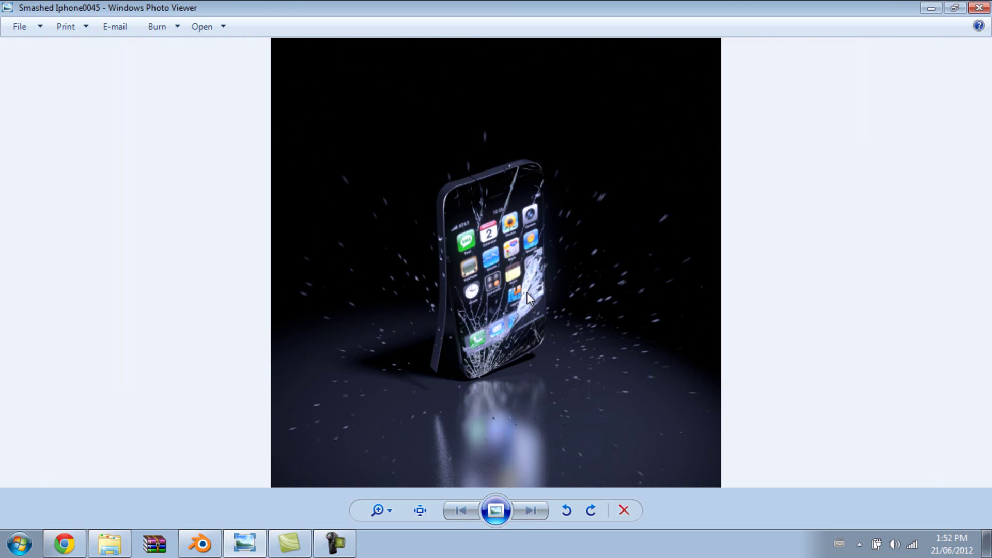
{"action": "scroll", "coordinate": [495, 256], "scroll_direction": "up", "scroll_amount": 4}
{"action": "scroll", "coordinate": [493, 317], "scroll_direction": "up", "scroll_amount": 2}
{"action": "scroll", "coordinate": [493, 316], "scroll_direction": "down", "scroll_amount": 1}
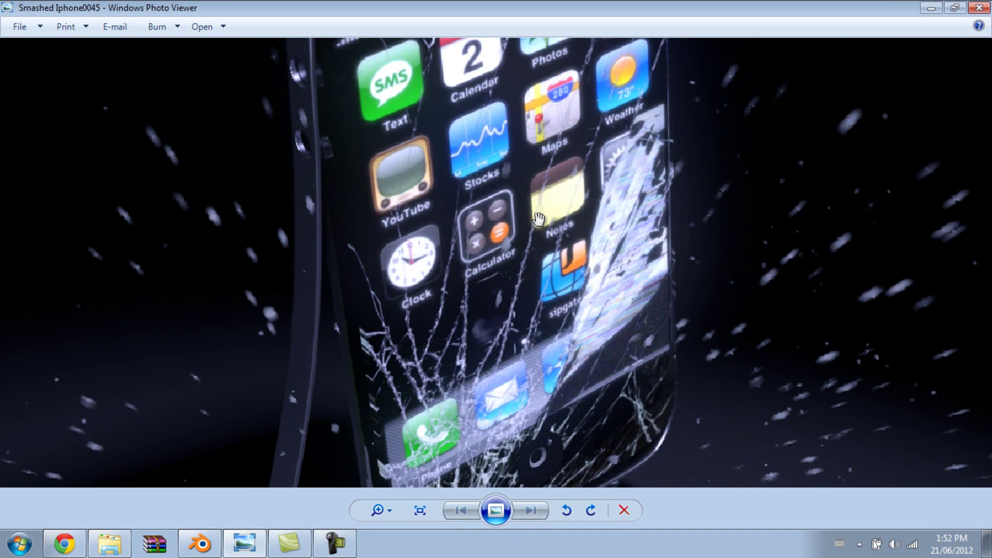
{"action": "left_click_drag", "start_coordinate": [542, 103], "coordinate": [512, 403]}
{"action": "scroll", "coordinate": [571, 380], "scroll_direction": "up", "scroll_amount": 2}
{"action": "left_click_drag", "start_coordinate": [571, 380], "coordinate": [530, 450]}
{"action": "scroll", "coordinate": [537, 320], "scroll_direction": "down", "scroll_amount": 4}
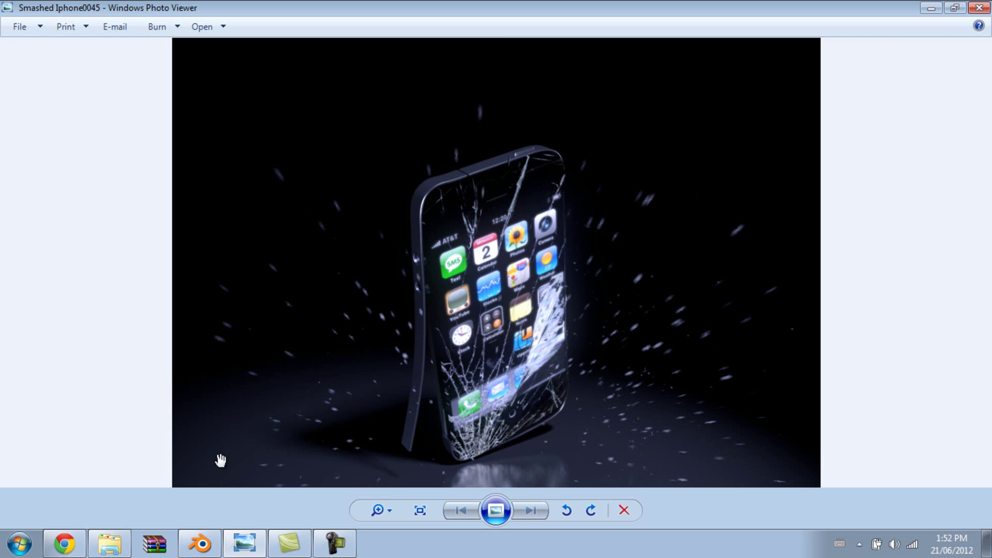
Back in Blender, add a plane mesh and set the render engine to Blender Render.
{"action": "left_click", "coordinate": [199, 542]}
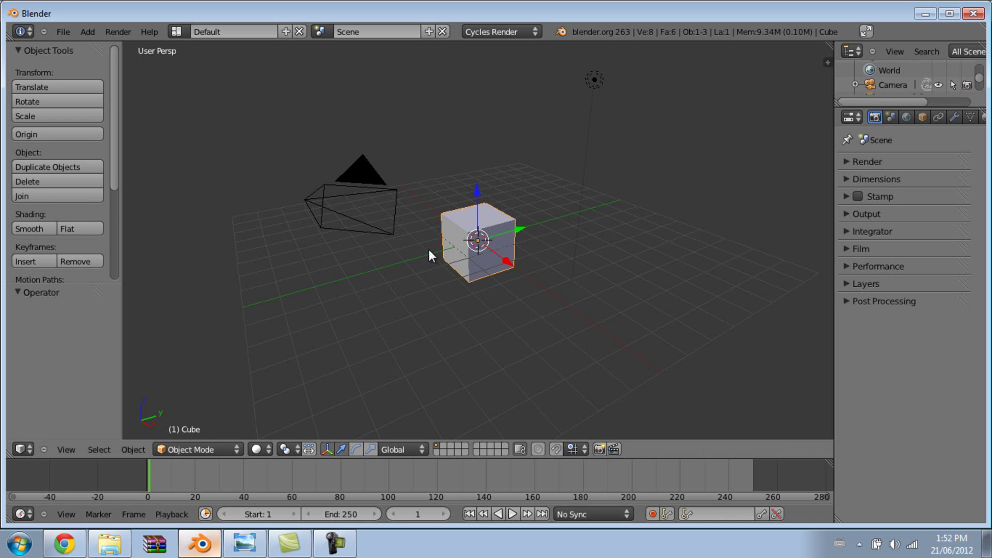
{"action": "key", "text": "shift+a"}
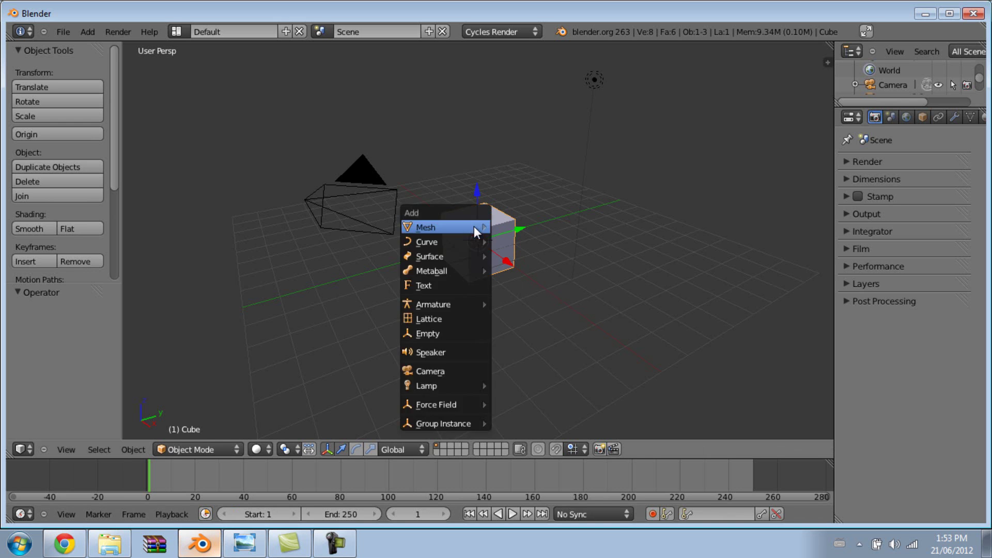
{"action": "mouse_move", "coordinate": [473, 225]}
{"action": "left_click", "coordinate": [522, 227]}
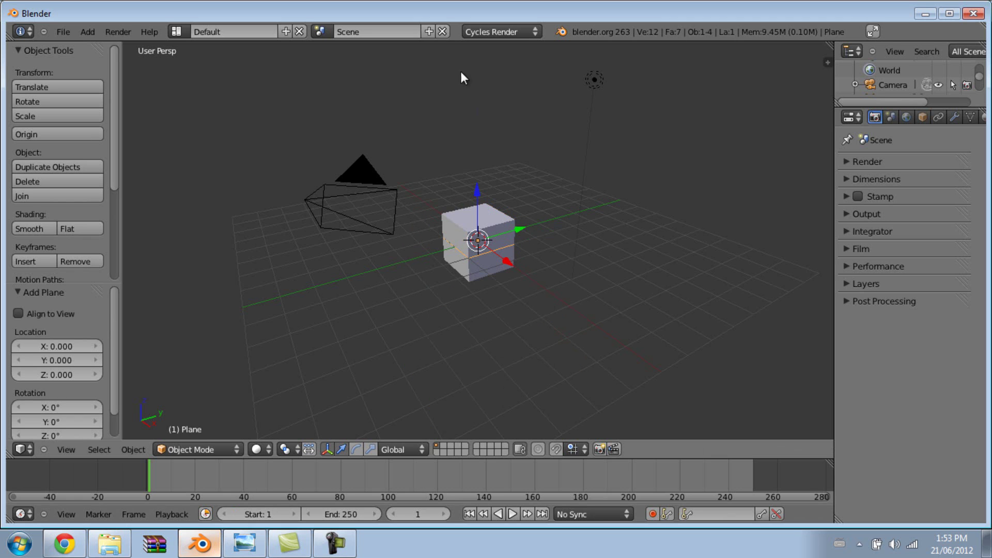
{"action": "left_click", "coordinate": [500, 29]}
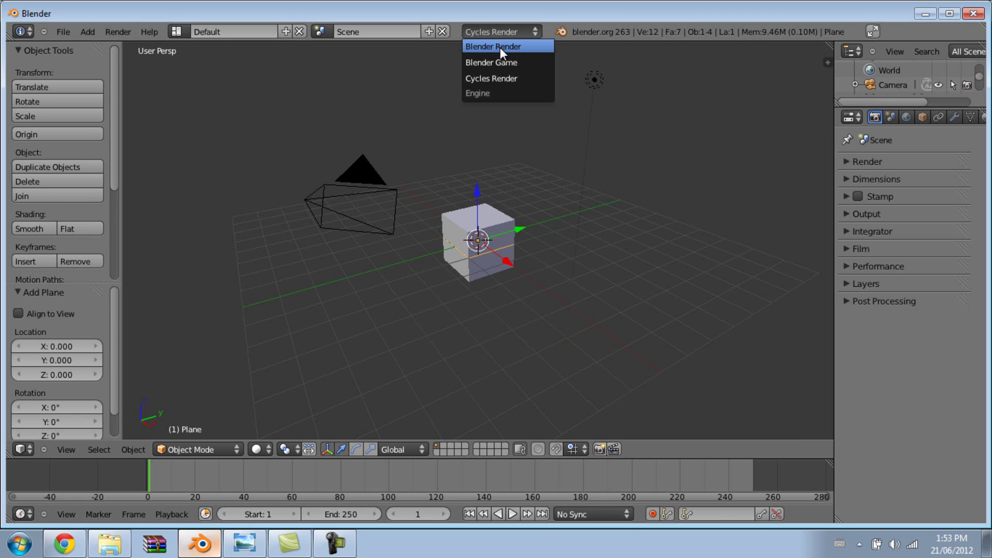
{"action": "left_click", "coordinate": [500, 47]}
Scale the plane into a floor at 3.246 and view through the camera.
{"action": "key", "text": "s"}
{"action": "left_click", "coordinate": [818, 349]}
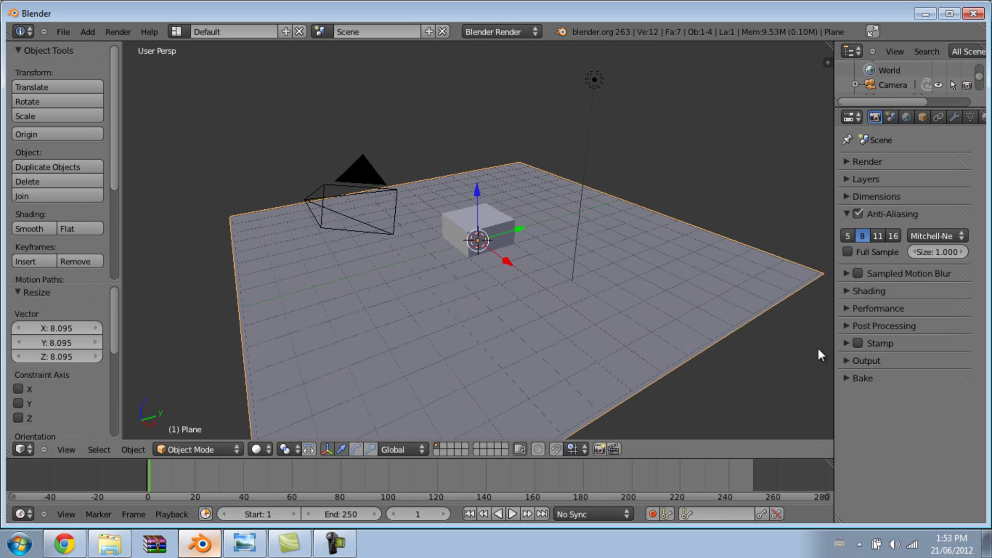
{"action": "key", "text": "s"}
{"action": "left_click", "coordinate": [479, 258]}
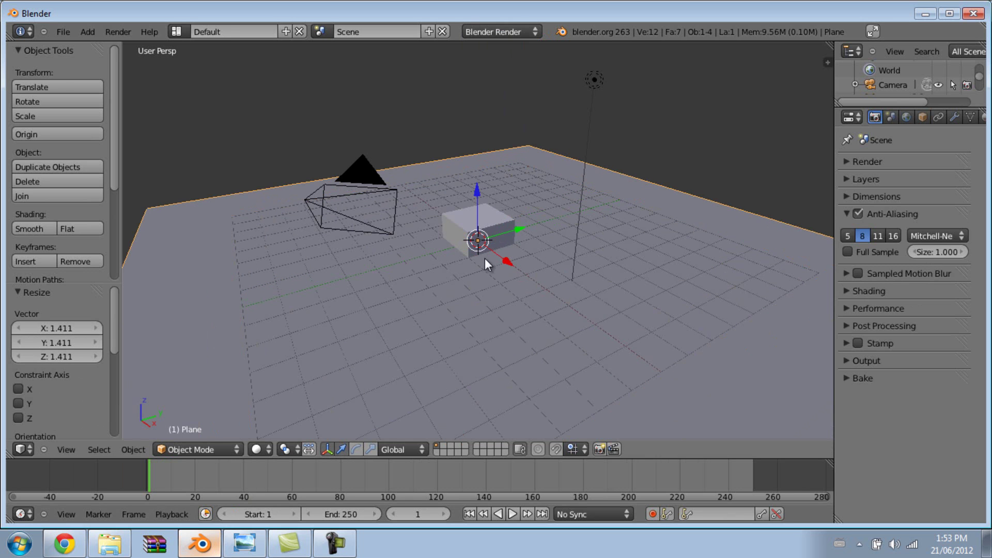
{"action": "key", "text": "KP_0"}
{"action": "key", "text": "s"}
{"action": "left_click", "coordinate": [630, 244]}
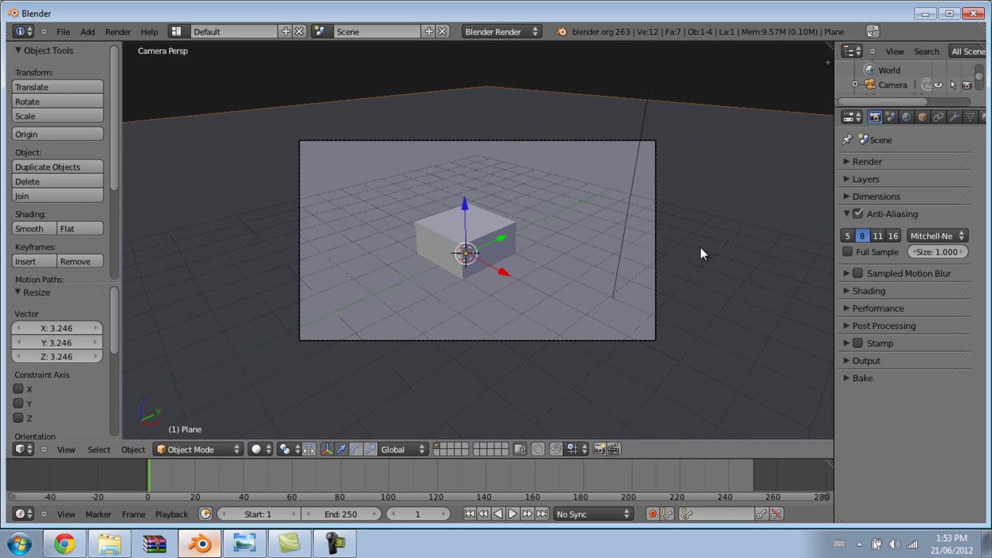
{"action": "right_click", "coordinate": [488, 230]}
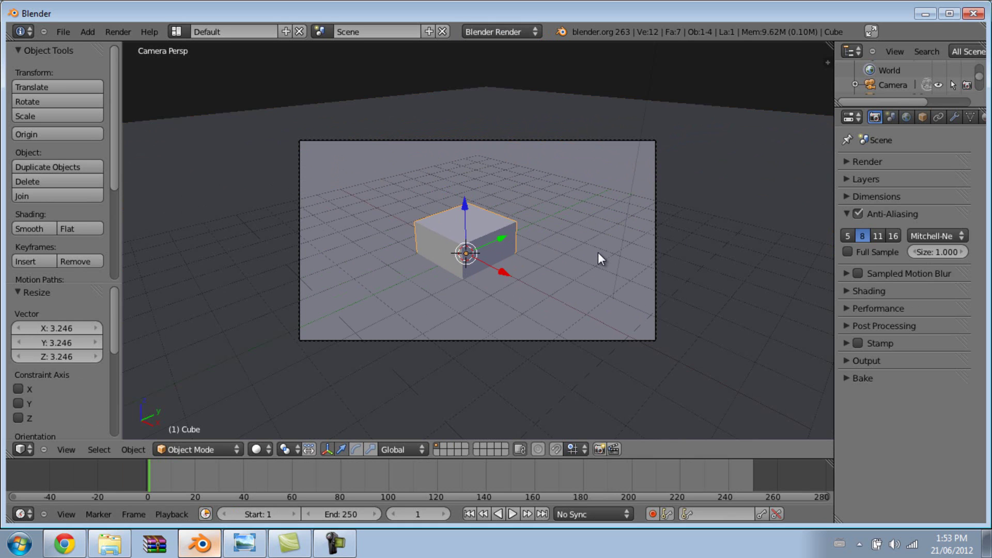
{"action": "key", "text": "g"}
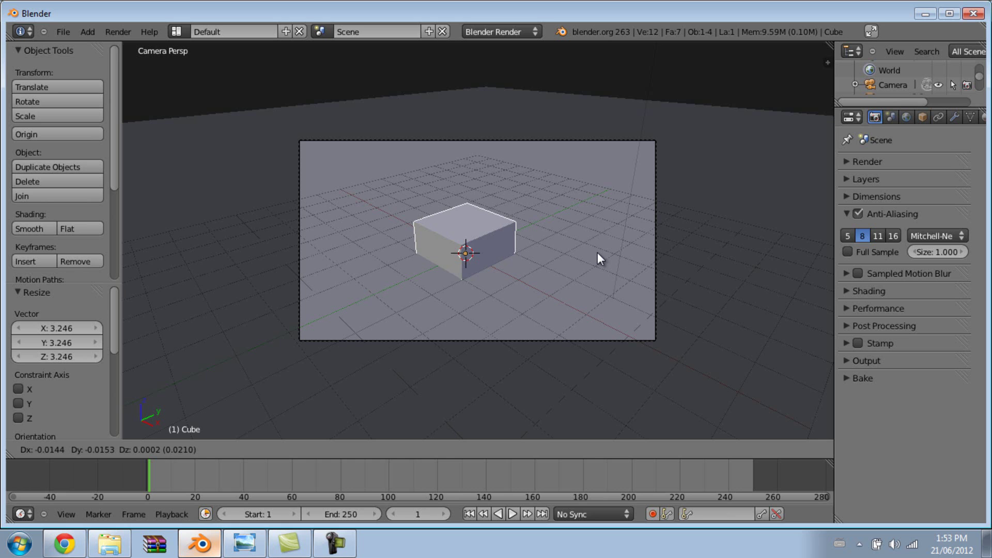
{"action": "key", "text": "shift+z"}
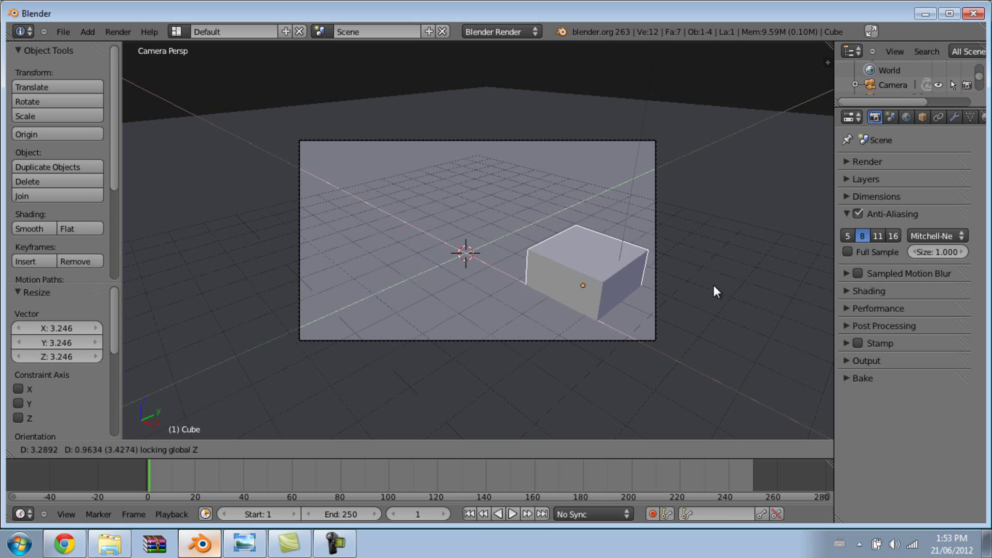
{"action": "left_click", "coordinate": [447, 187]}
{"action": "key", "text": "i"}
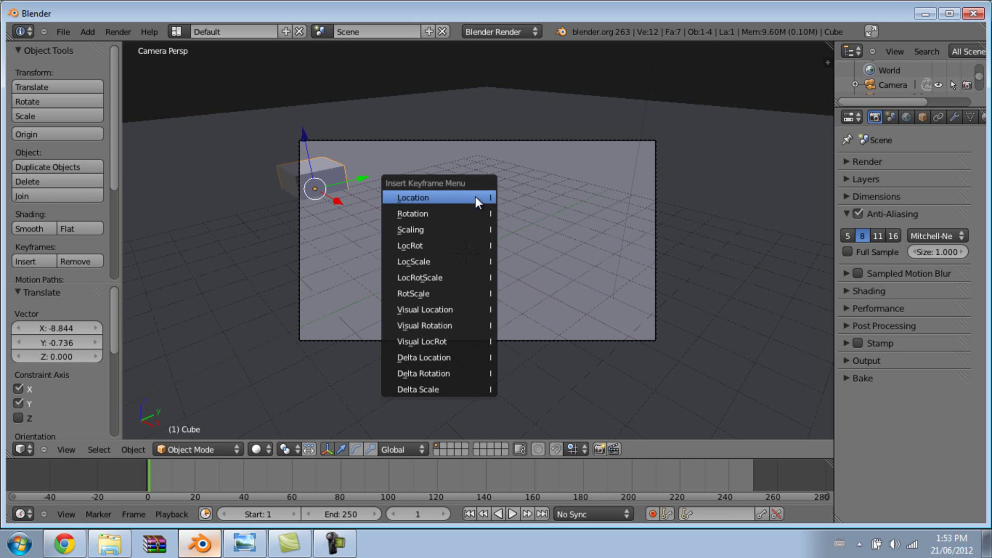
{"action": "left_click", "coordinate": [475, 196]}
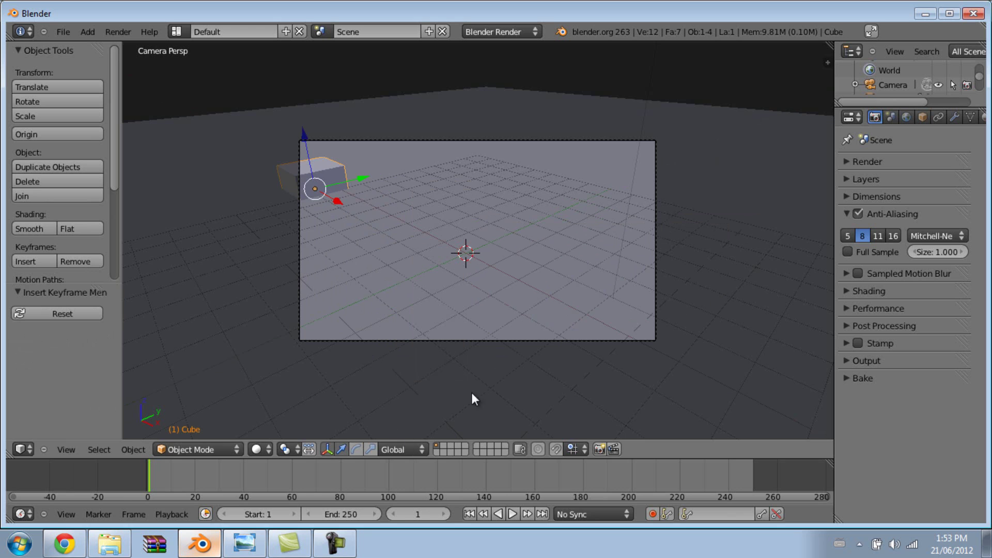
{"action": "left_click", "coordinate": [348, 512]}
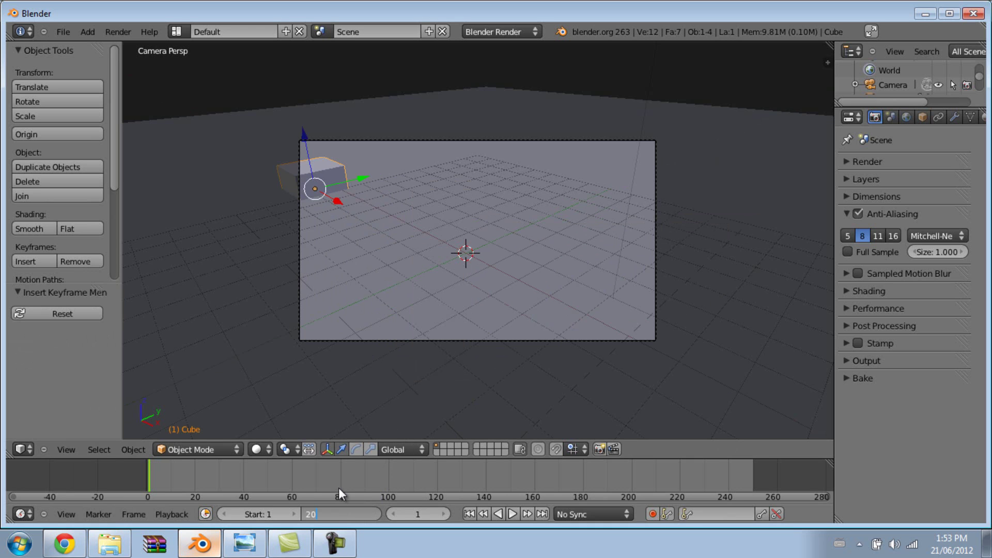
{"action": "type", "text": "20"}
{"action": "key", "text": "Return"}
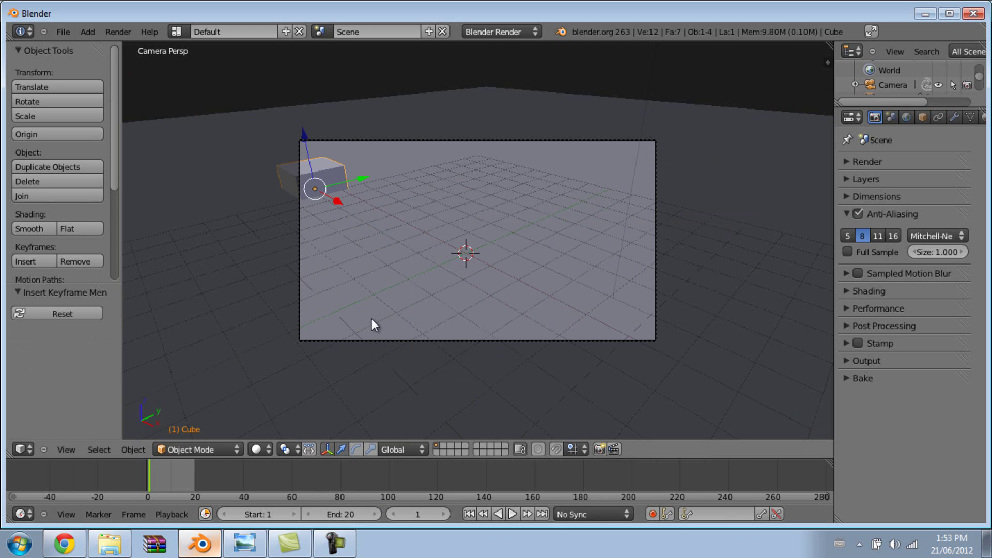
{"action": "key", "text": "shift+Right"}
{"action": "key", "text": "g"}
{"action": "key", "text": "z"}
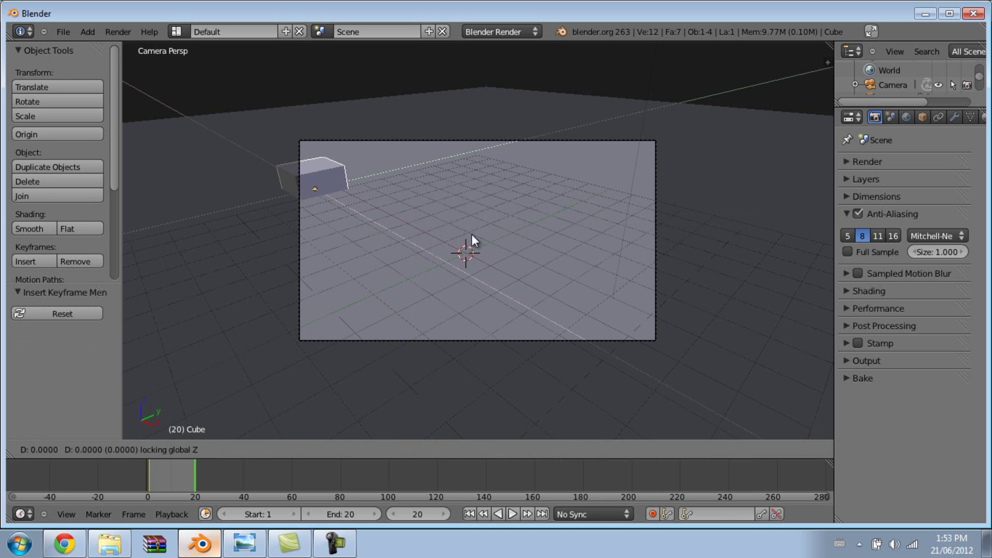
{"action": "left_click", "coordinate": [750, 386]}
{"action": "key", "text": "i"}
{"action": "left_click", "coordinate": [627, 264]}
{"action": "key", "text": "alt+a"}
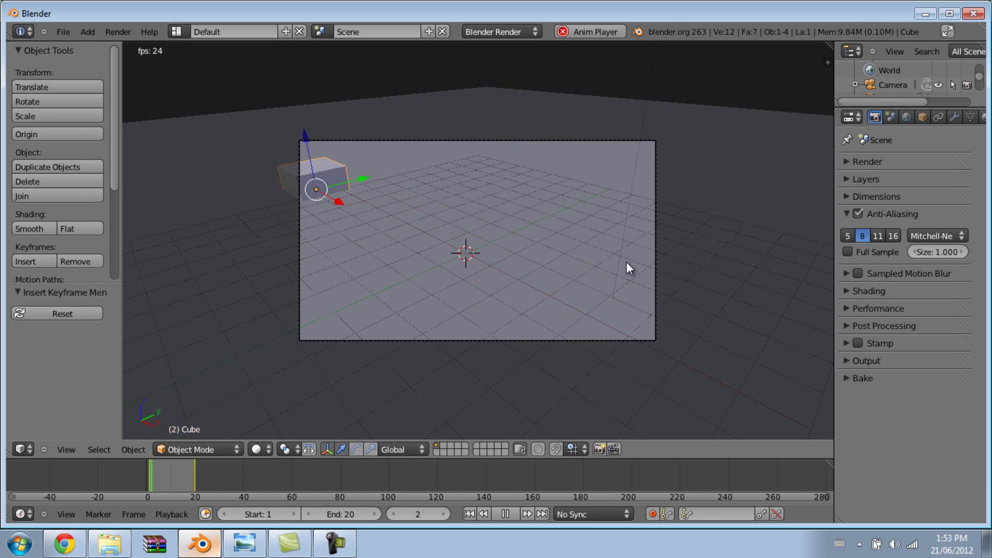
{"action": "key", "text": "alt+a"}
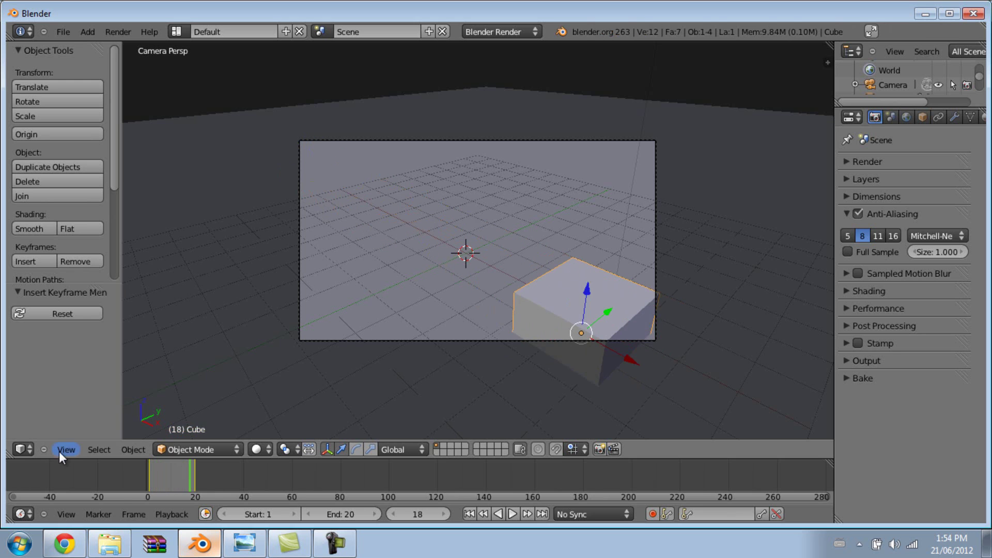
{"action": "left_click_drag", "start_coordinate": [191, 497], "coordinate": [147, 497]}
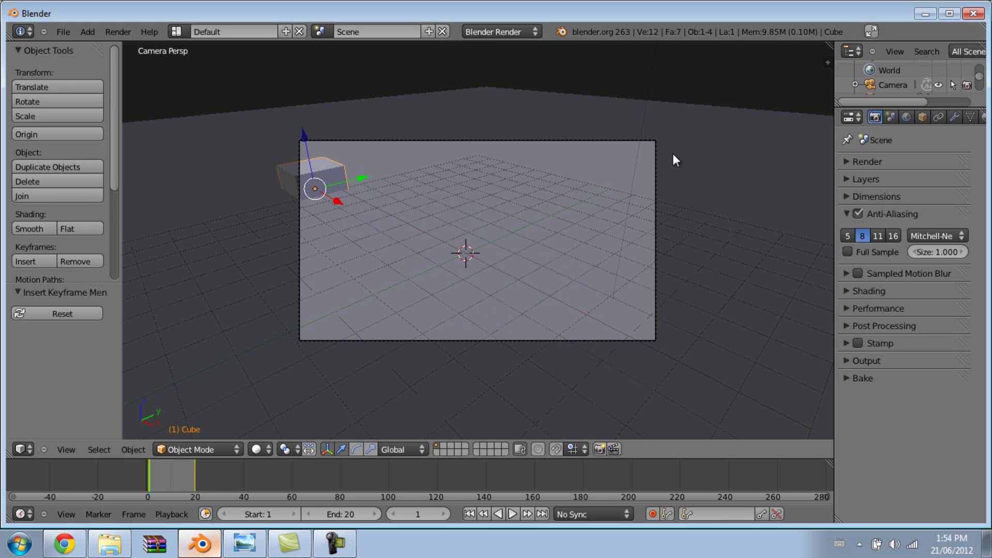
Add a new scene with Link Objects and rename it 'cycles'.
{"action": "left_click", "coordinate": [427, 32]}
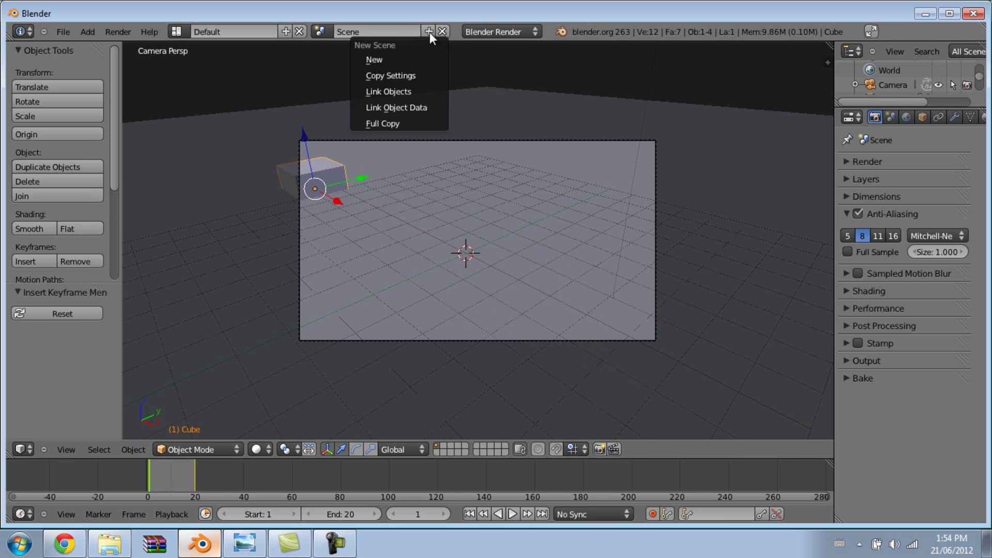
{"action": "left_click", "coordinate": [383, 91]}
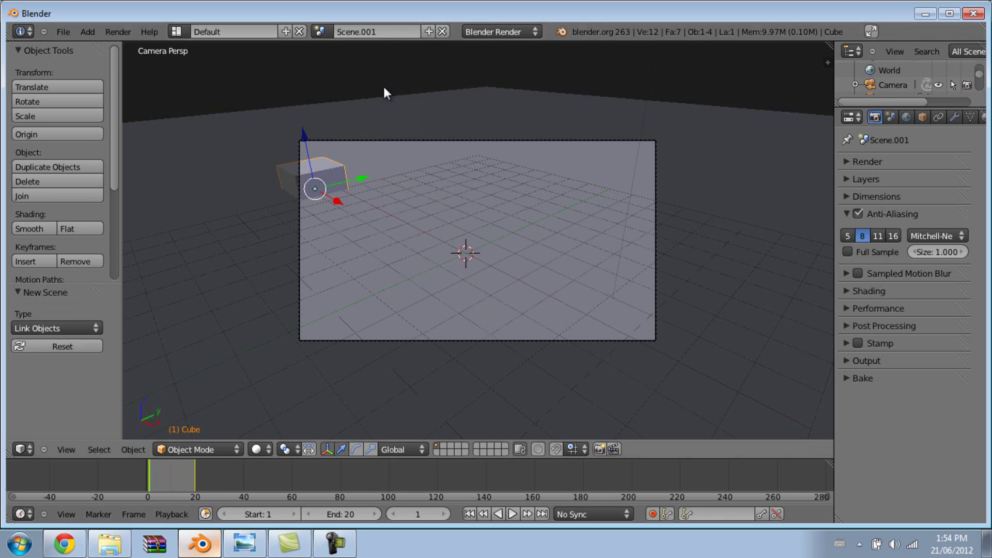
{"action": "left_click", "coordinate": [375, 30]}
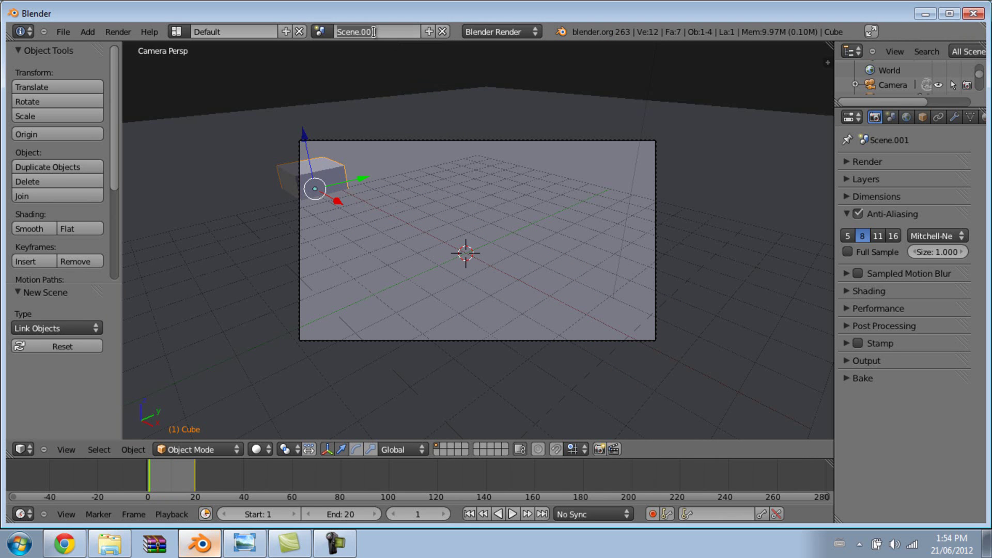
{"action": "type", "text": "c"}
{"action": "type", "text": "ycles"}
{"action": "key", "text": "Return"}
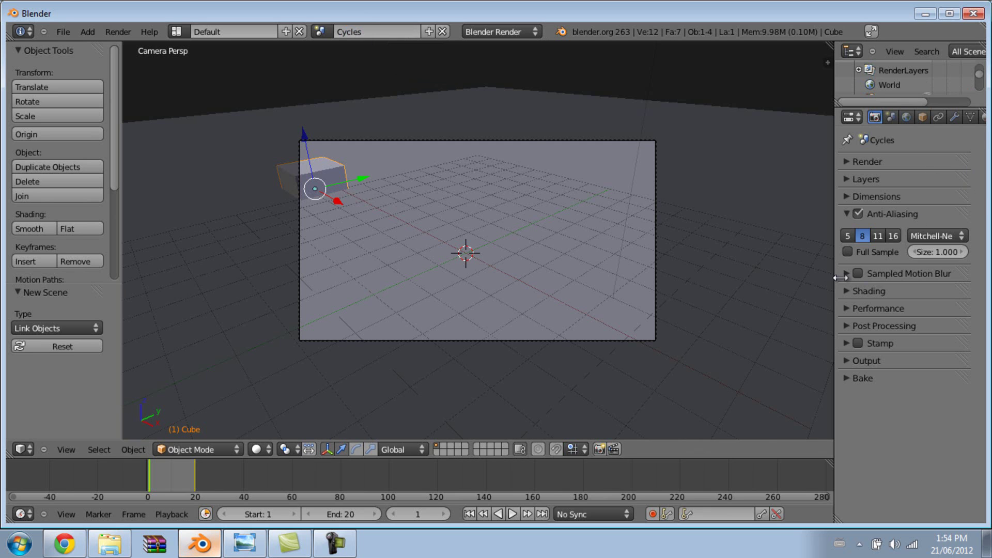
Set this scene to Cycles and make the cube's material use nodes, tweaking its colour.
{"action": "left_click", "coordinate": [984, 118]}
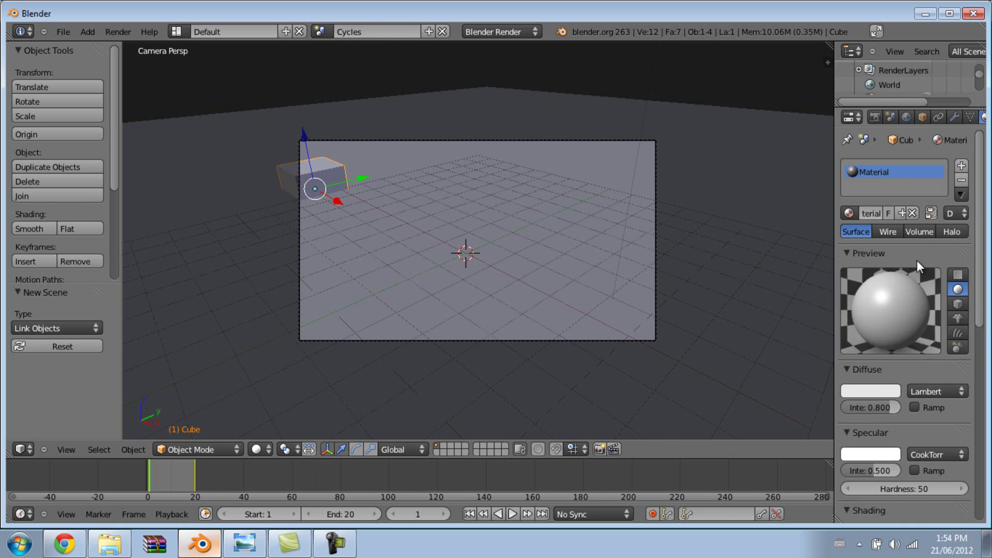
{"action": "scroll", "coordinate": [905, 277], "scroll_direction": "down", "scroll_amount": 5}
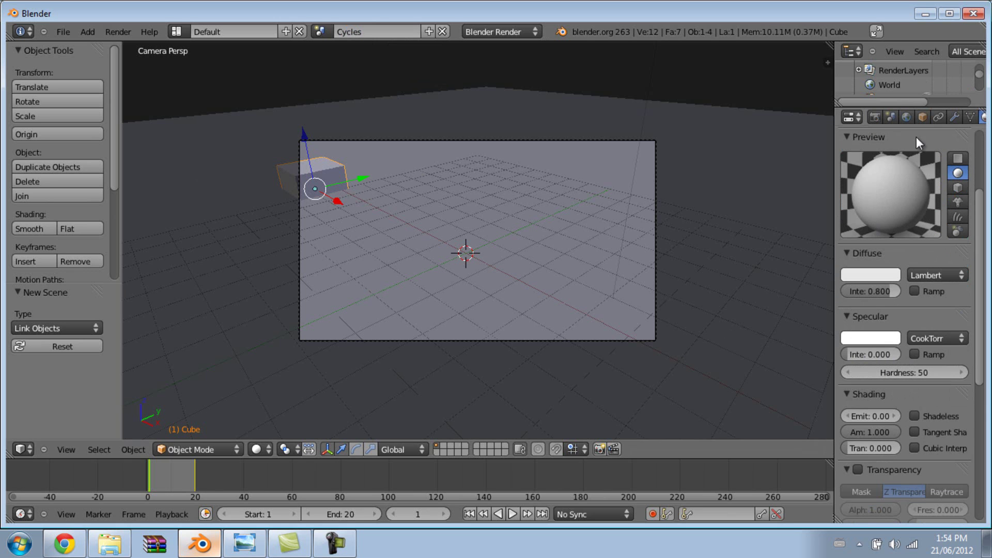
{"action": "left_click", "coordinate": [494, 32]}
{"action": "left_click", "coordinate": [513, 78]}
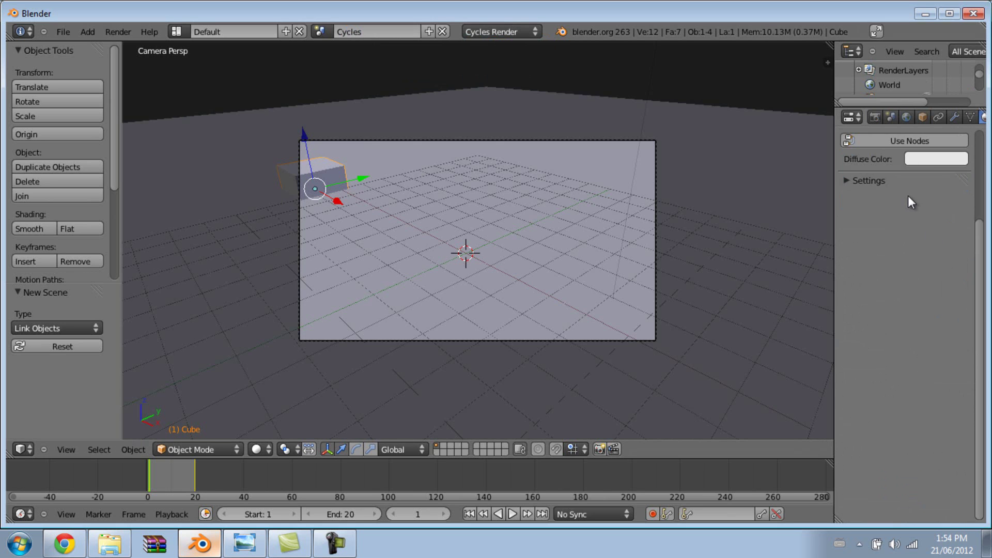
{"action": "scroll", "coordinate": [911, 207], "scroll_direction": "up", "scroll_amount": 5}
{"action": "left_click", "coordinate": [909, 255]}
{"action": "left_click", "coordinate": [928, 284]}
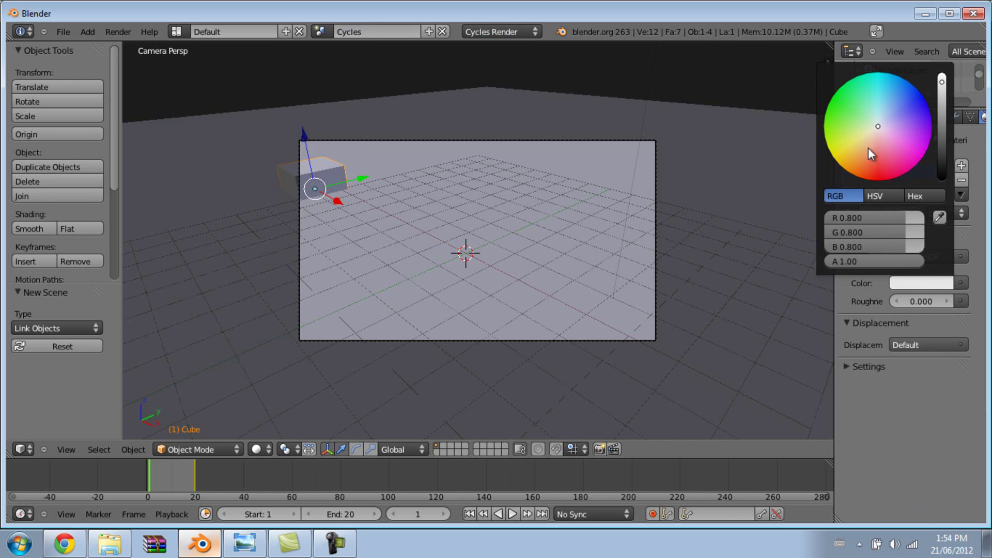
{"action": "mouse_move", "coordinate": [869, 144]}
{"action": "left_mouse_down"}
{"action": "mouse_move", "coordinate": [871, 173]}
{"action": "mouse_move", "coordinate": [860, 144]}
{"action": "mouse_move", "coordinate": [878, 127]}
{"action": "left_mouse_up"}
Give the floor plane a new material 'Floor' with an orange Glossy BSDF shader.
{"action": "right_click", "coordinate": [582, 224]}
{"action": "left_click", "coordinate": [895, 216]}
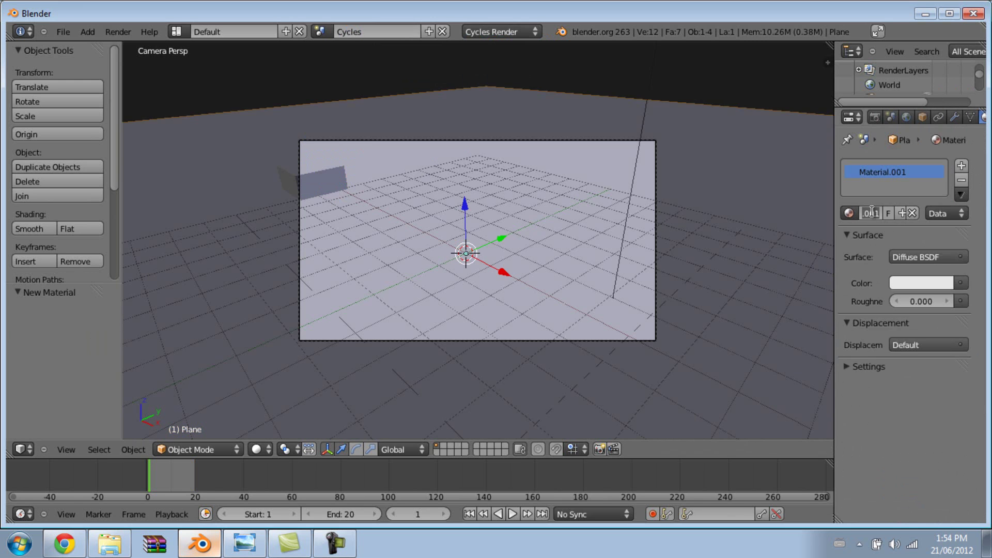
{"action": "key", "text": "Return"}
{"action": "left_click", "coordinate": [918, 256]}
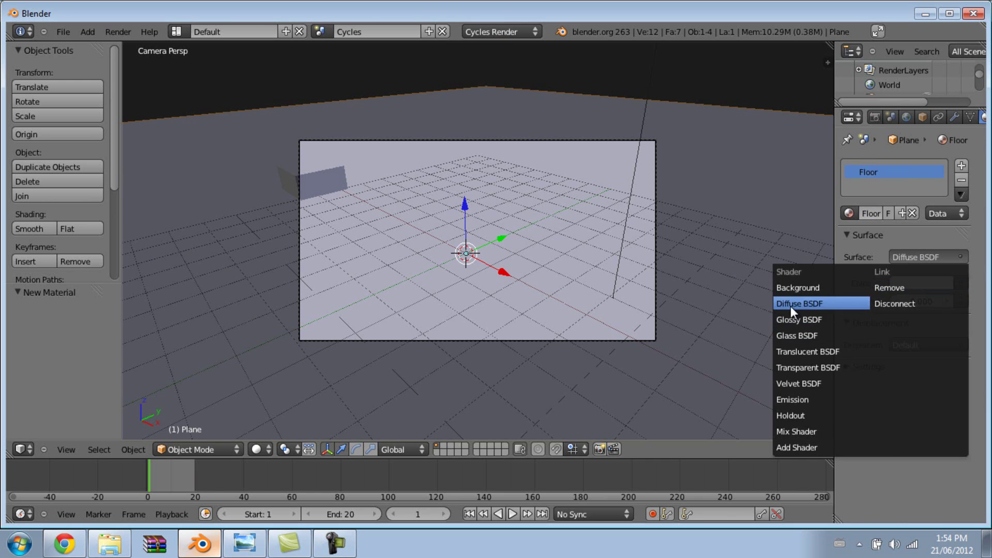
{"action": "left_click", "coordinate": [790, 306]}
{"action": "left_click", "coordinate": [906, 257]}
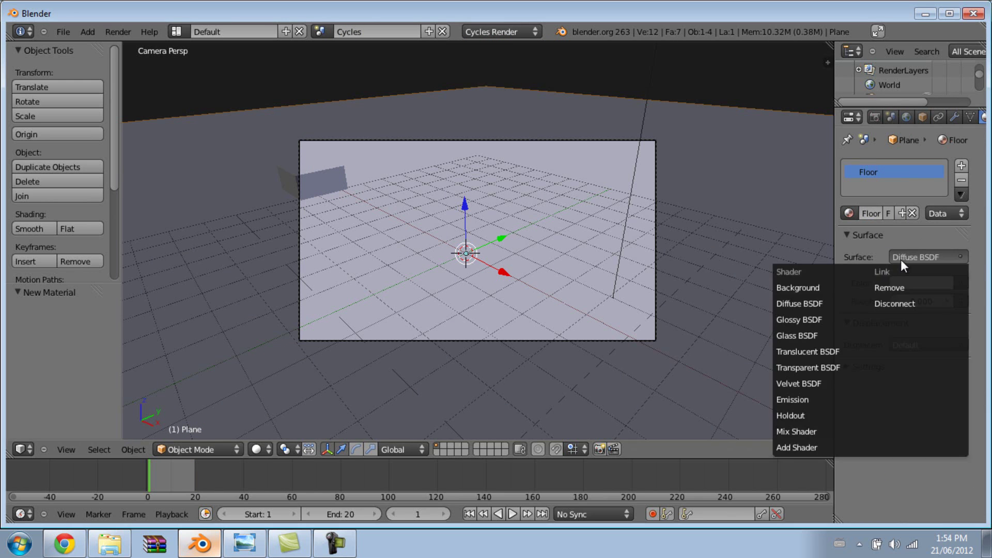
{"action": "left_click", "coordinate": [806, 318]}
{"action": "left_click", "coordinate": [904, 302]}
{"action": "left_click_drag", "start_coordinate": [883, 165], "coordinate": [857, 208]}
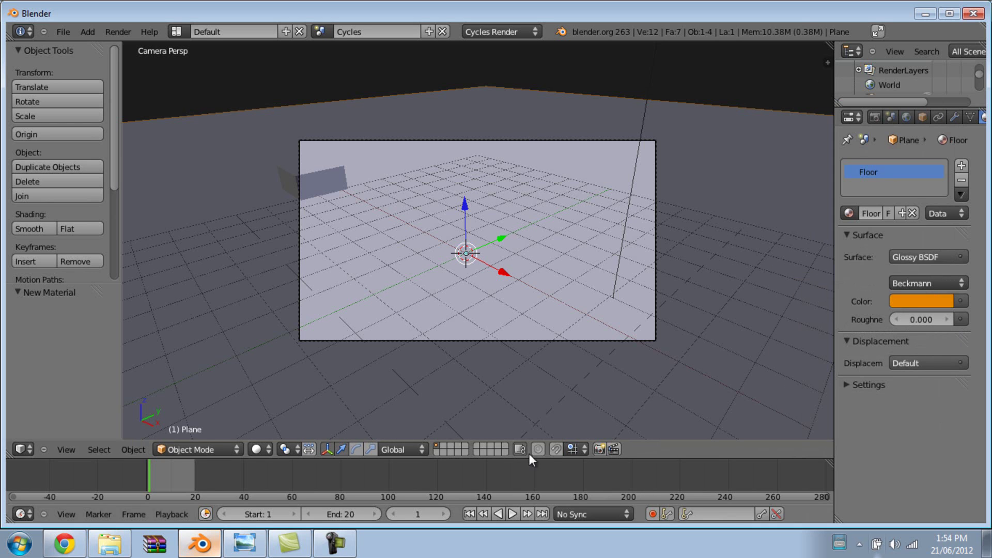
From top view, move the lamp over the middle of the floor, then return to camera view.
{"action": "key", "text": "shift+a"}
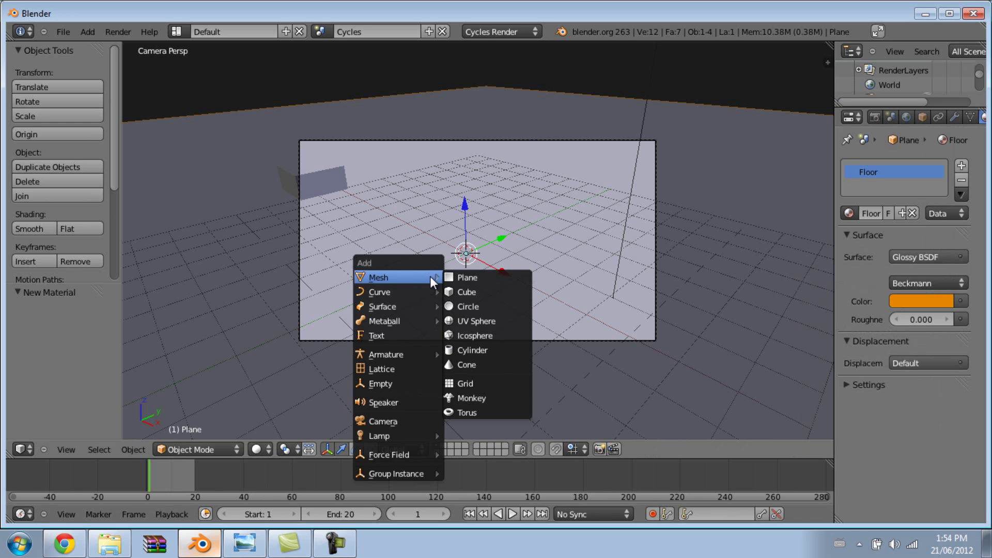
{"action": "key", "text": "KP_7"}
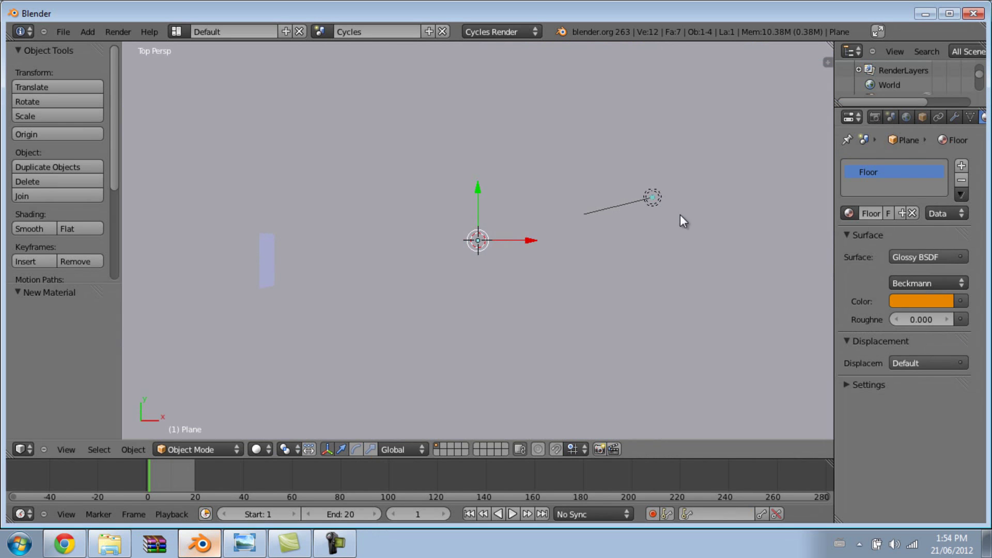
{"action": "right_click", "coordinate": [646, 195]}
{"action": "key", "text": "g"}
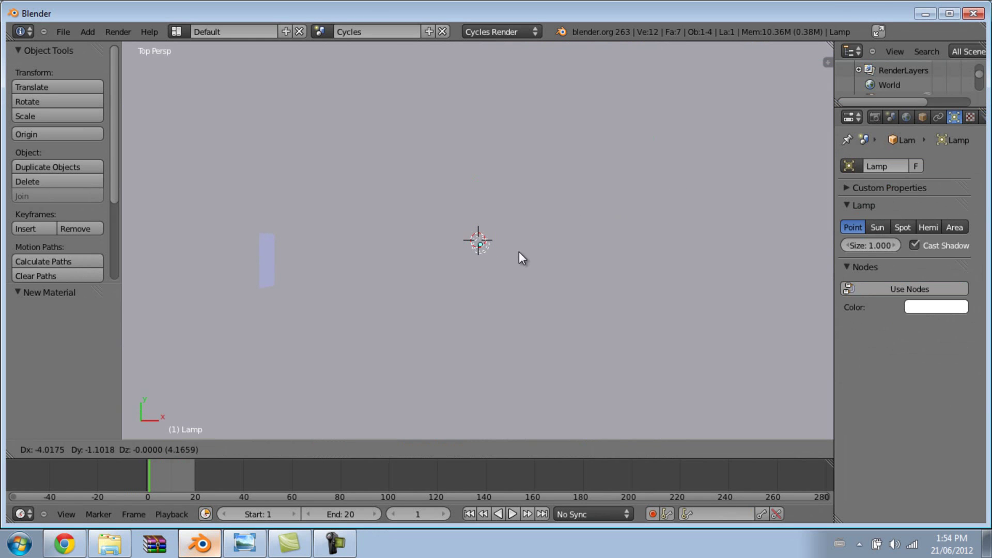
{"action": "left_click", "coordinate": [517, 250]}
{"action": "key", "text": "KP_0"}
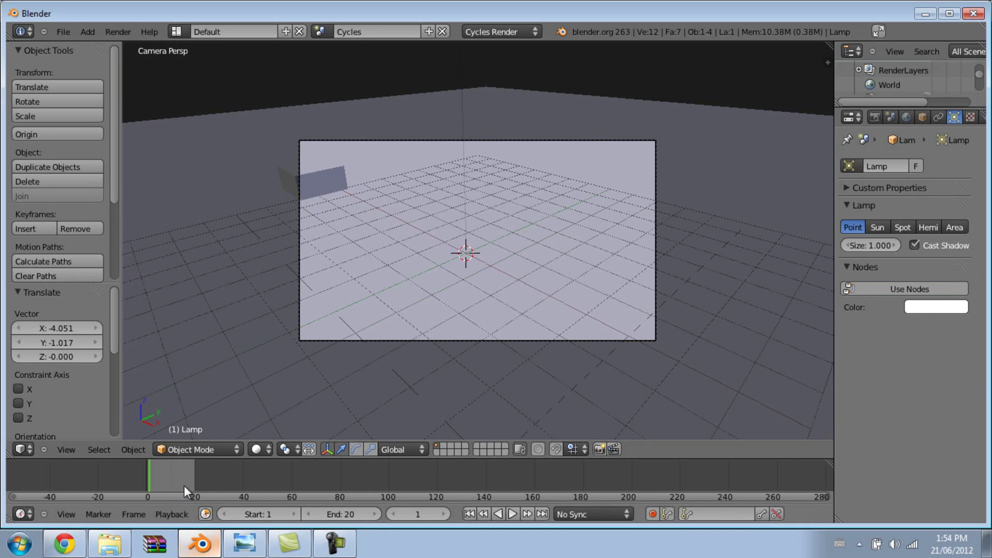
Switch the viewport to Rendered shading, set floor roughness to 0.2, and go to frame 10.
{"action": "left_click", "coordinate": [258, 449]}
{"action": "left_click", "coordinate": [277, 354]}
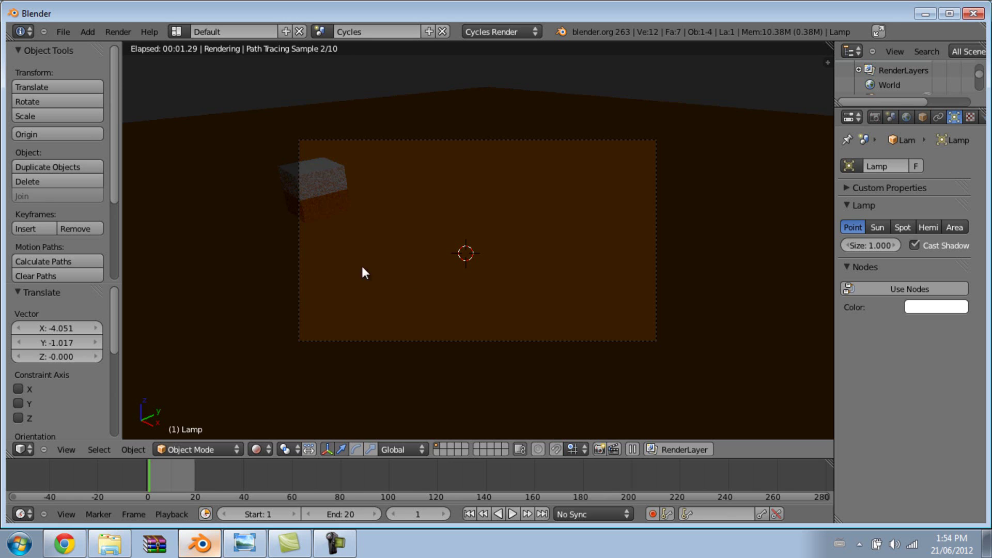
{"action": "right_click", "coordinate": [598, 208]}
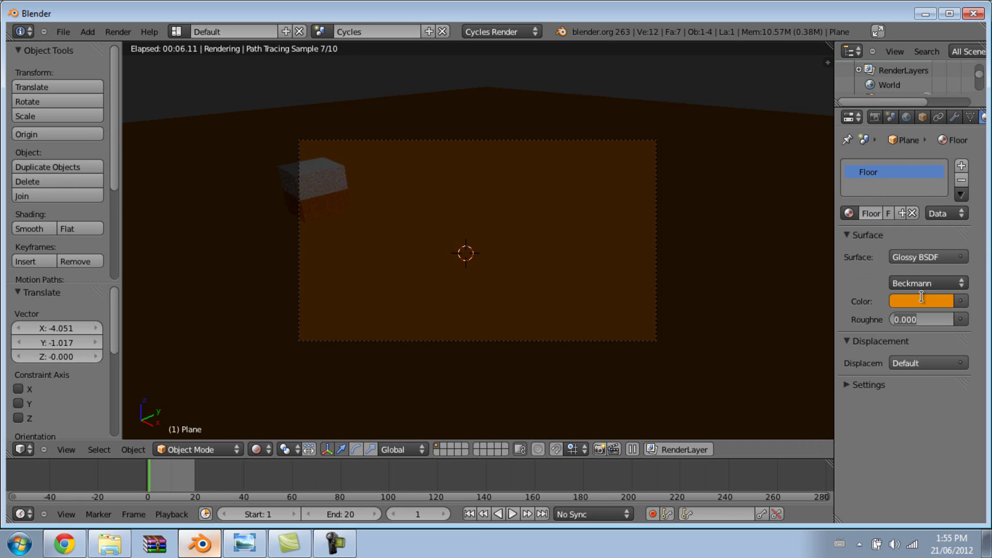
{"action": "type", "text": "0.2"}
{"action": "key", "text": "Return"}
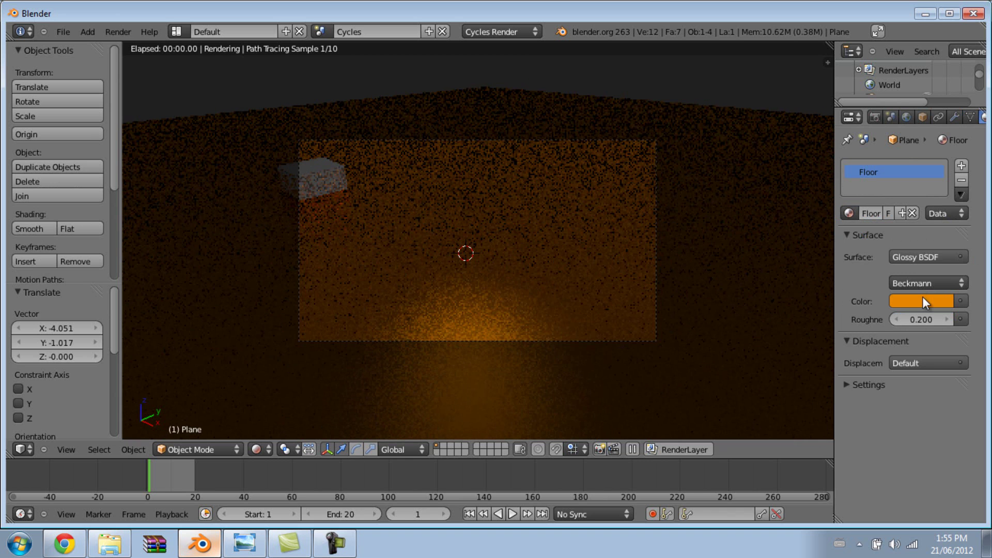
{"action": "left_click", "coordinate": [171, 479]}
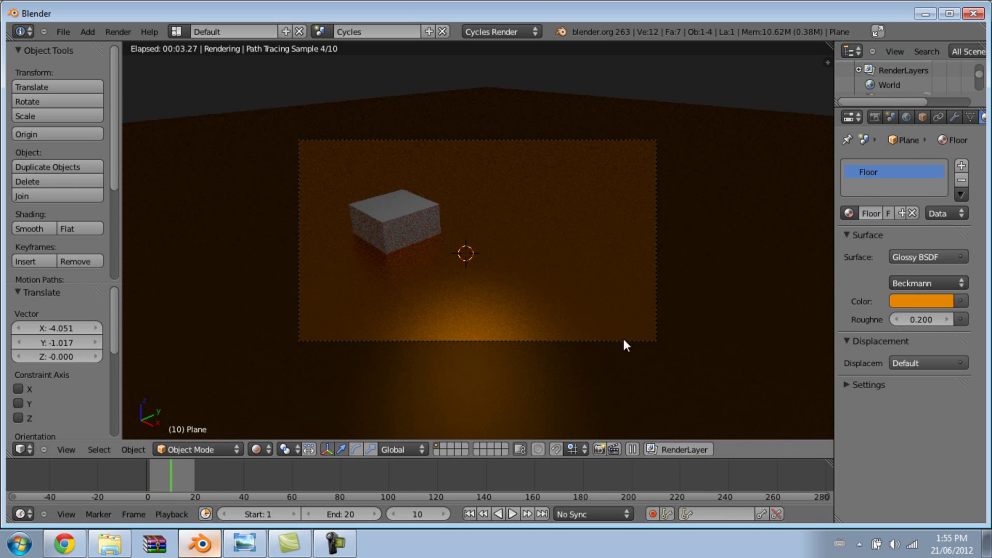
{"action": "scroll", "coordinate": [614, 293], "scroll_direction": "up", "scroll_amount": 3}
{"action": "key", "text": "t"}
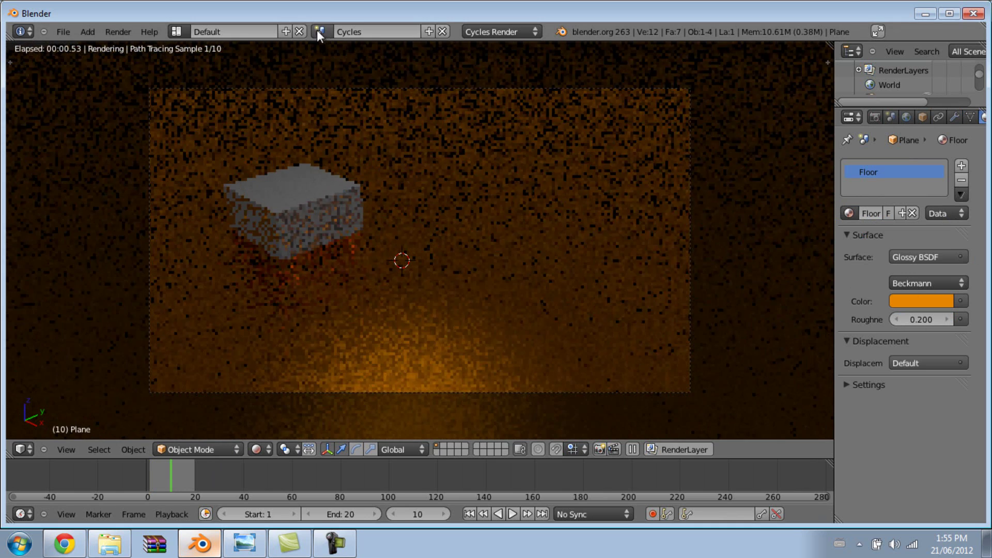
In the original Scene, turn off the Combined pass and turn on the Vector pass.
{"action": "left_click", "coordinate": [320, 30]}
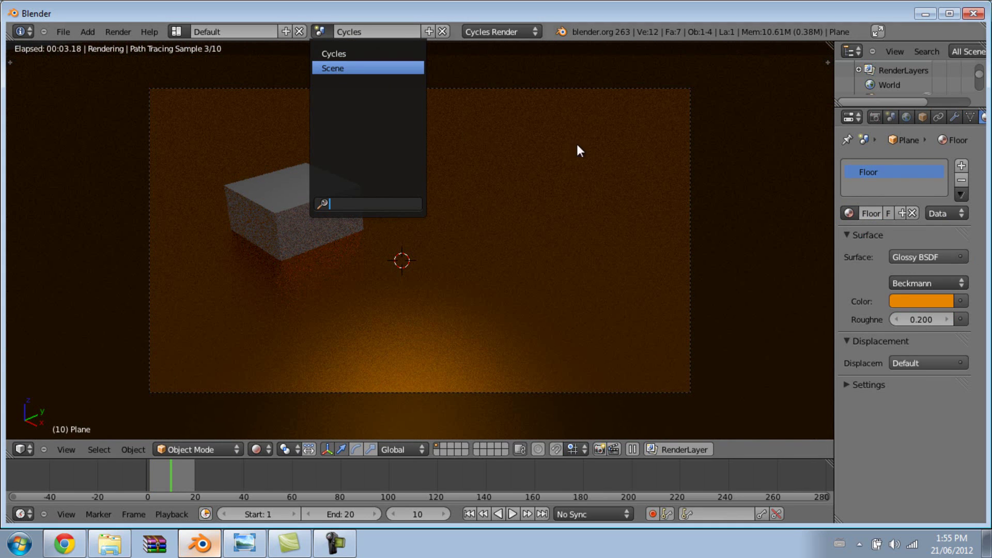
{"action": "left_click", "coordinate": [349, 73]}
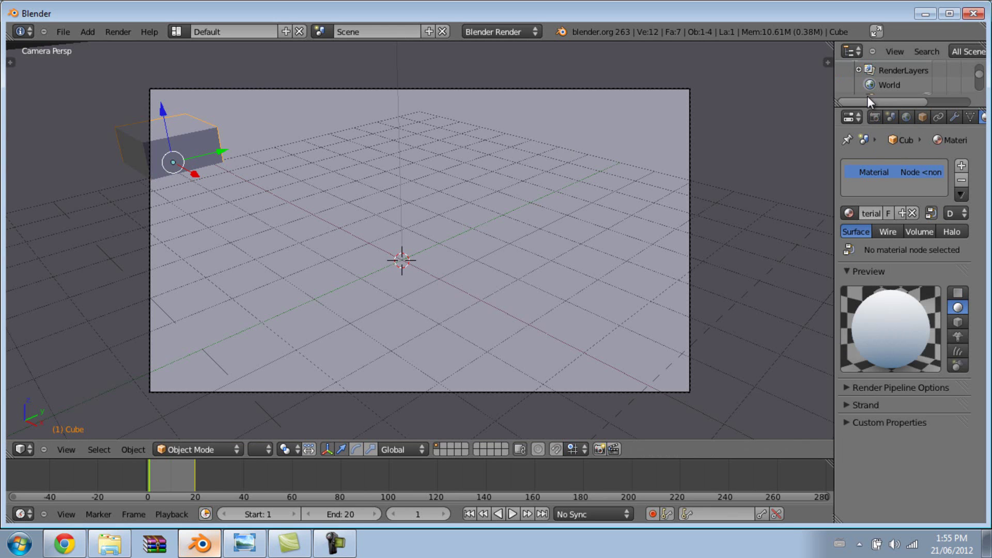
{"action": "left_click", "coordinate": [874, 117]}
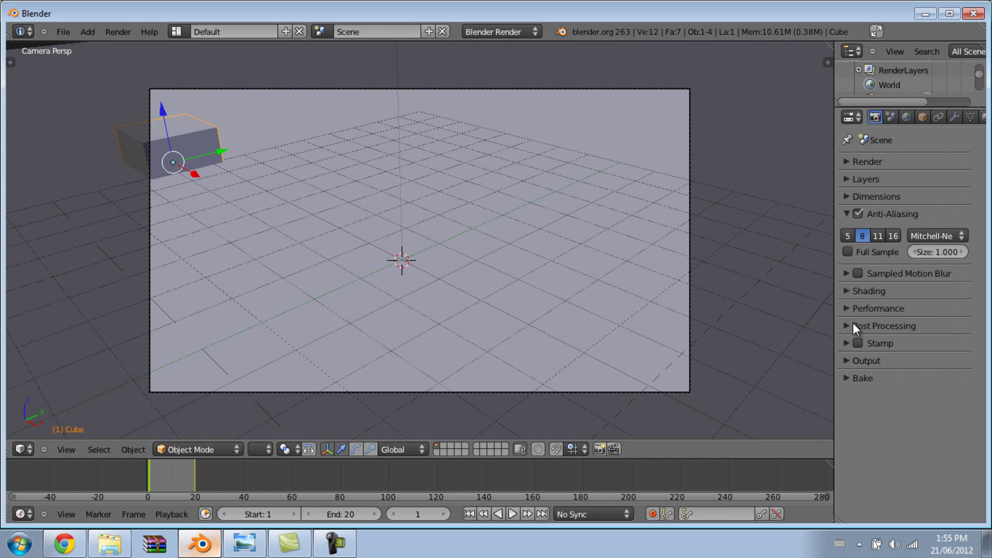
{"action": "left_click", "coordinate": [857, 179]}
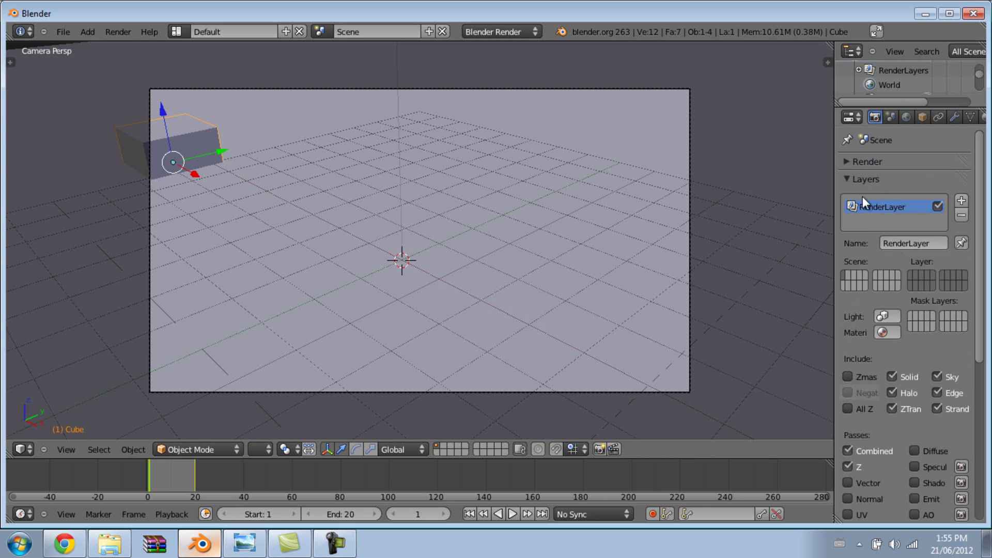
{"action": "scroll", "coordinate": [897, 333], "scroll_direction": "down", "scroll_amount": 3}
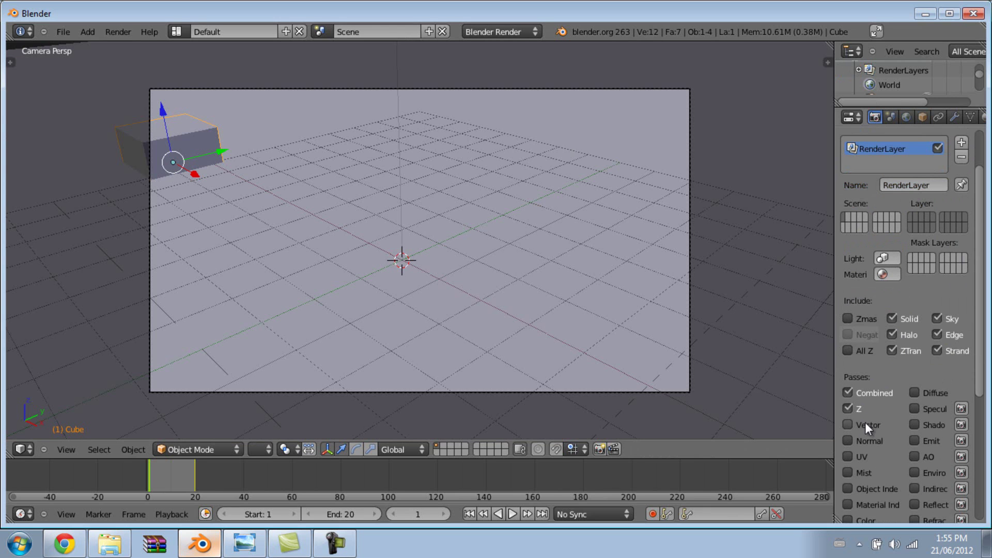
{"action": "left_click", "coordinate": [848, 392]}
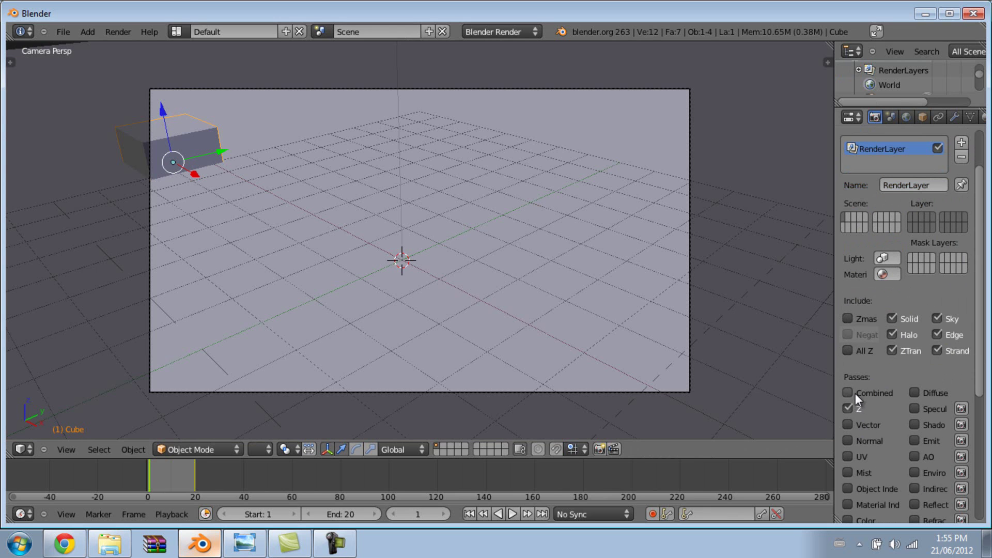
{"action": "left_click", "coordinate": [854, 426]}
{"action": "scroll", "coordinate": [860, 405], "scroll_direction": "up", "scroll_amount": 3}
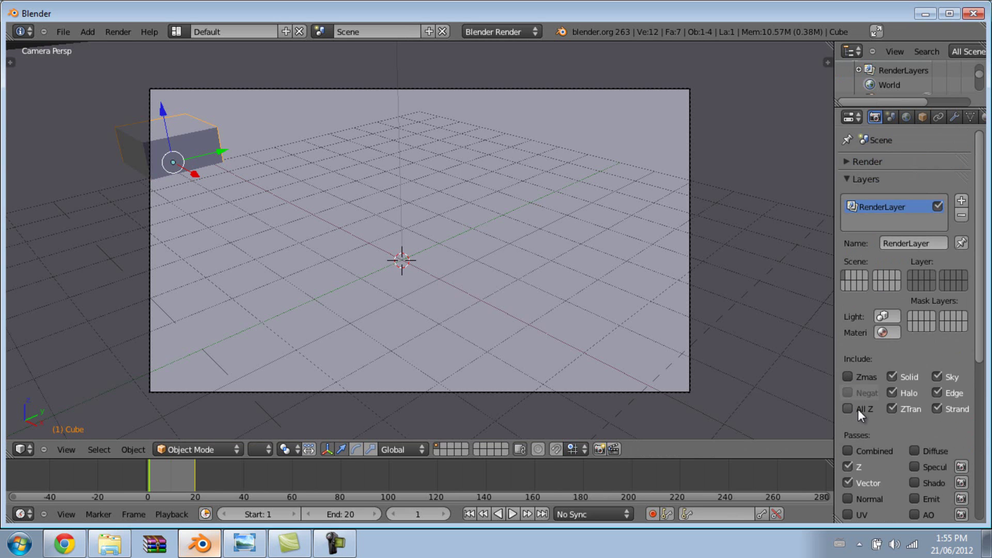
Rename the render layer to 'Vector Blur'.
{"action": "scroll", "coordinate": [860, 401], "scroll_direction": "down", "scroll_amount": 4}
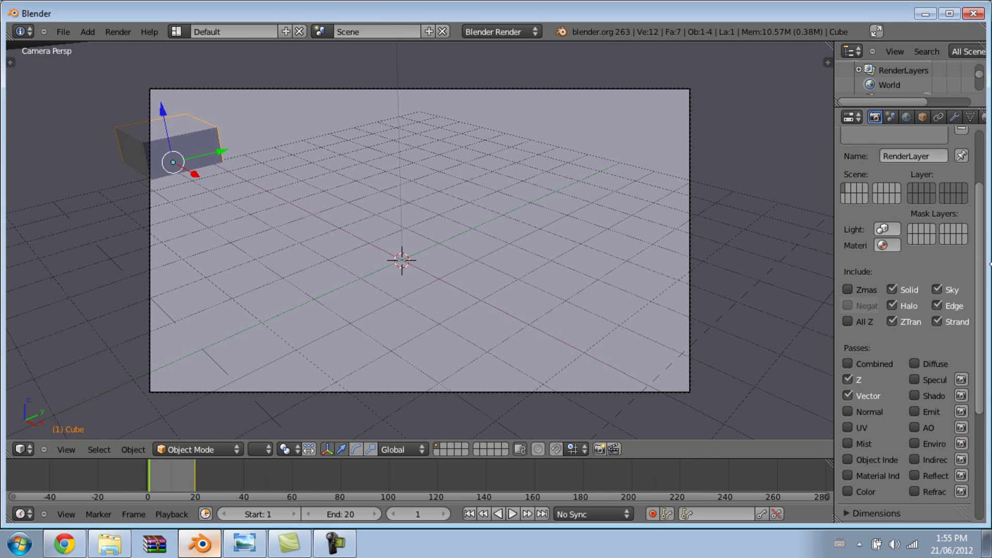
{"action": "scroll", "coordinate": [924, 290], "scroll_direction": "up", "scroll_amount": 4}
{"action": "left_click", "coordinate": [906, 241]}
{"action": "type", "text": "Ve"}
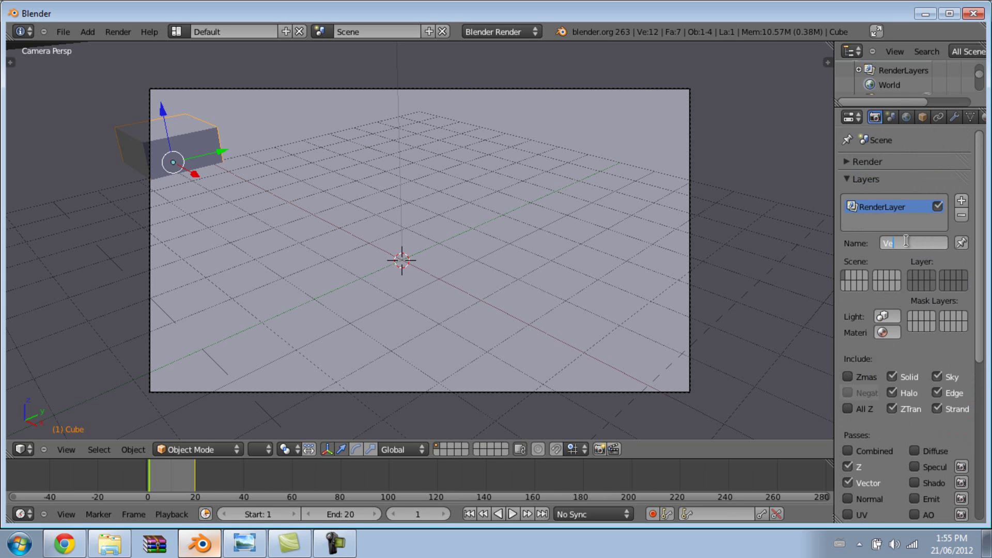
{"action": "type", "text": "ctor Blur"}
{"action": "key", "text": "Return"}
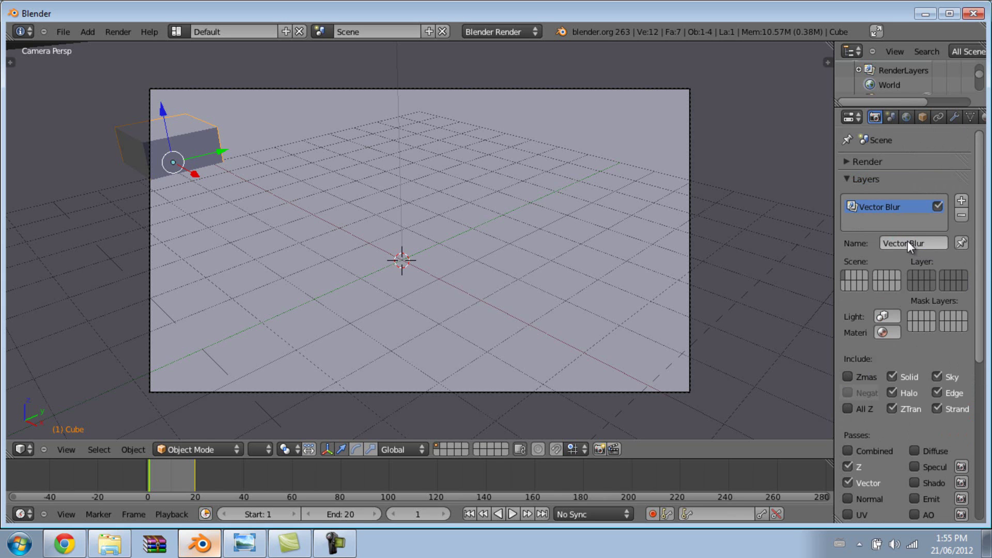
Rename the Cycles scene's render layer to 'Scene', then switch back to the scene named Scene.
{"action": "left_click", "coordinate": [319, 33]}
{"action": "left_click", "coordinate": [333, 53]}
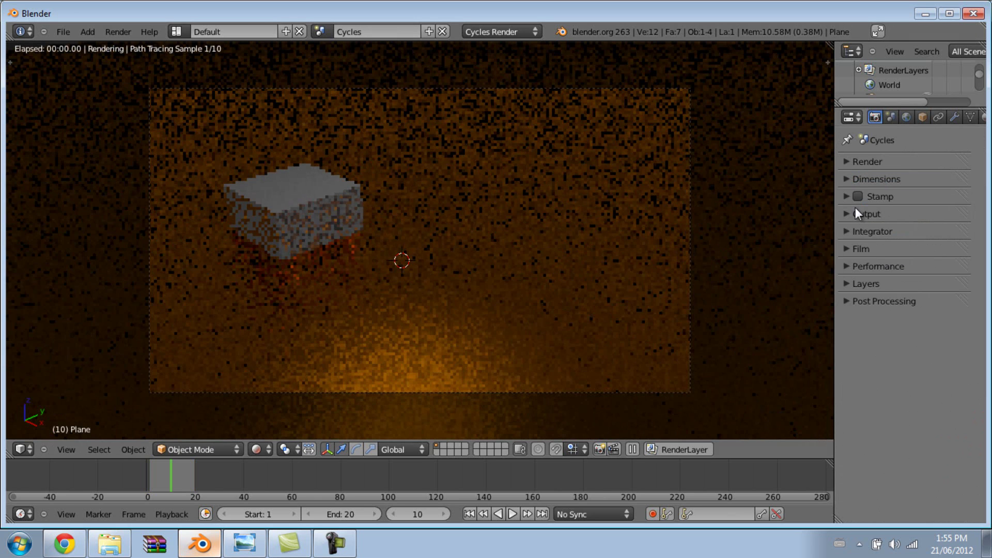
{"action": "left_click", "coordinate": [851, 284]}
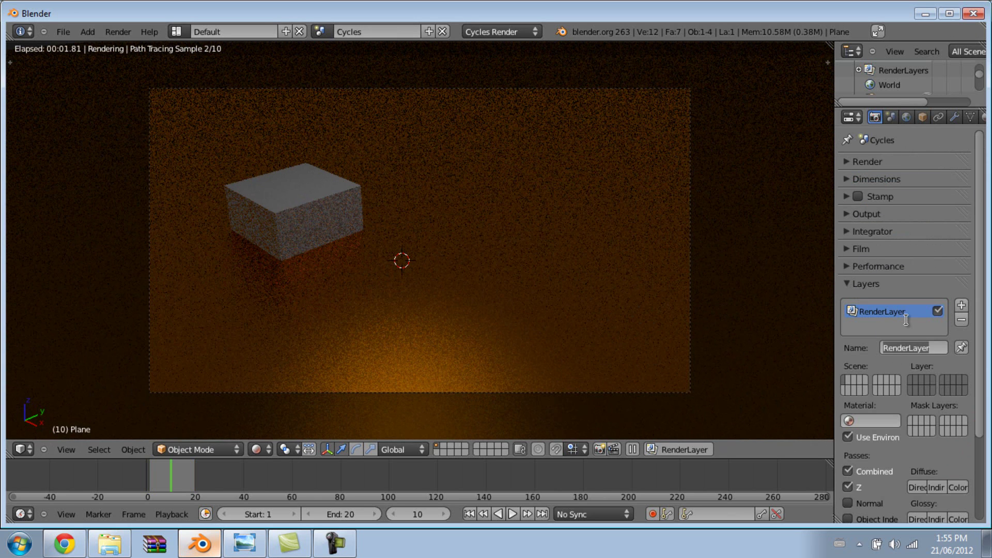
{"action": "type", "text": "Scene"}
{"action": "key", "text": "Return"}
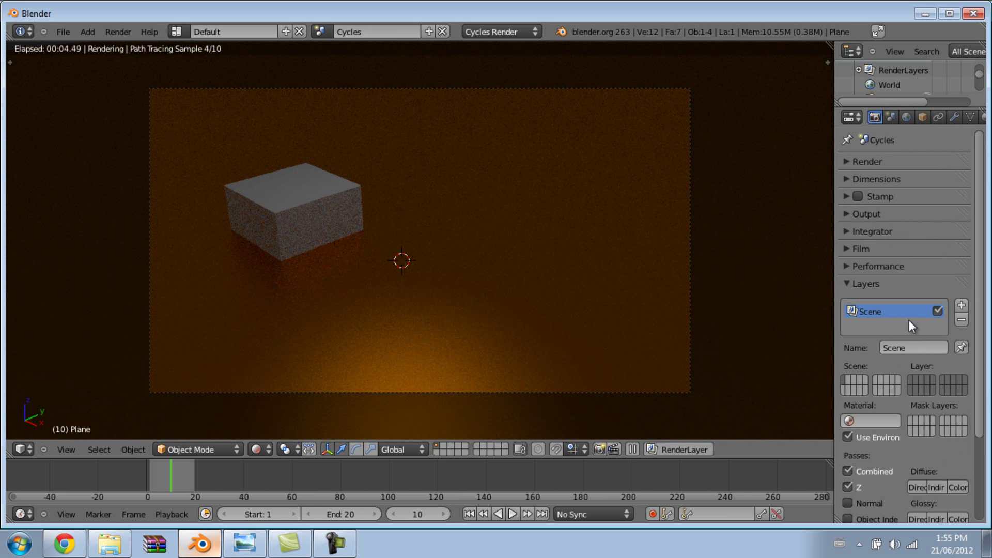
{"action": "left_click", "coordinate": [320, 32]}
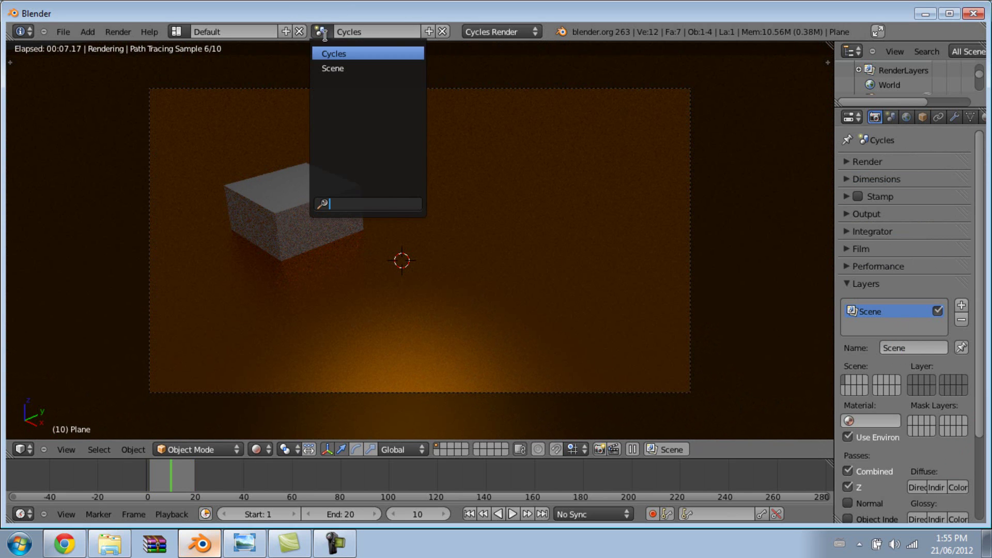
{"action": "left_click", "coordinate": [345, 68]}
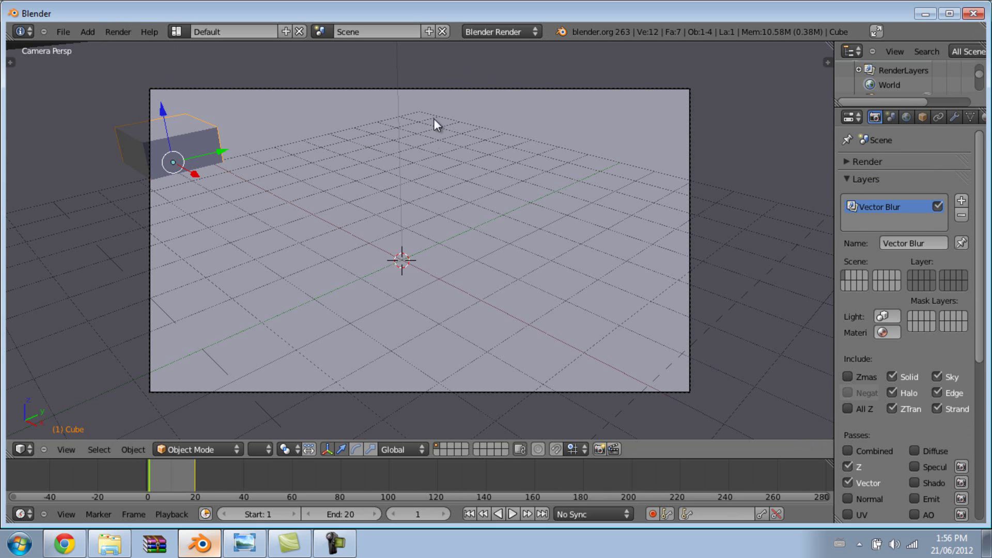
Create a new empty scene named 'Comp'.
{"action": "left_click", "coordinate": [428, 30]}
{"action": "left_click", "coordinate": [388, 60]}
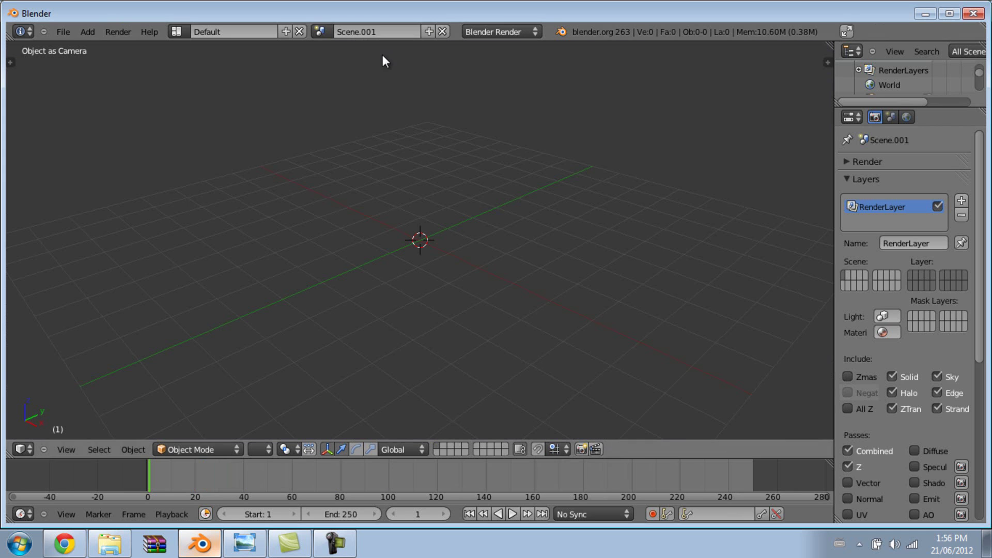
{"action": "left_click", "coordinate": [355, 30]}
{"action": "type", "text": "Comp"}
{"action": "key", "text": "Return"}
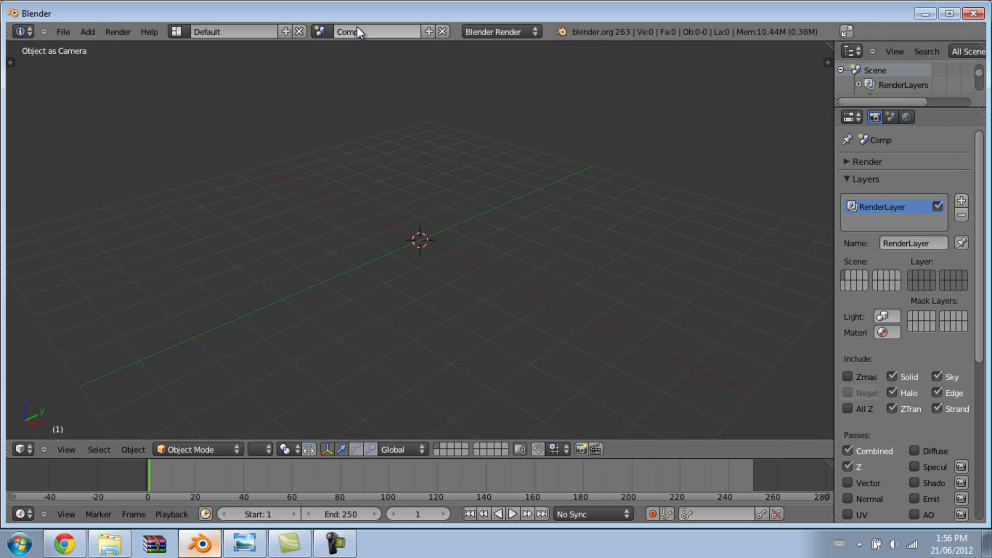
In the Node Editor, enable compositing nodes and point Render Layers at the Cycles scene.
{"action": "left_click", "coordinate": [21, 449]}
{"action": "left_click", "coordinate": [47, 296]}
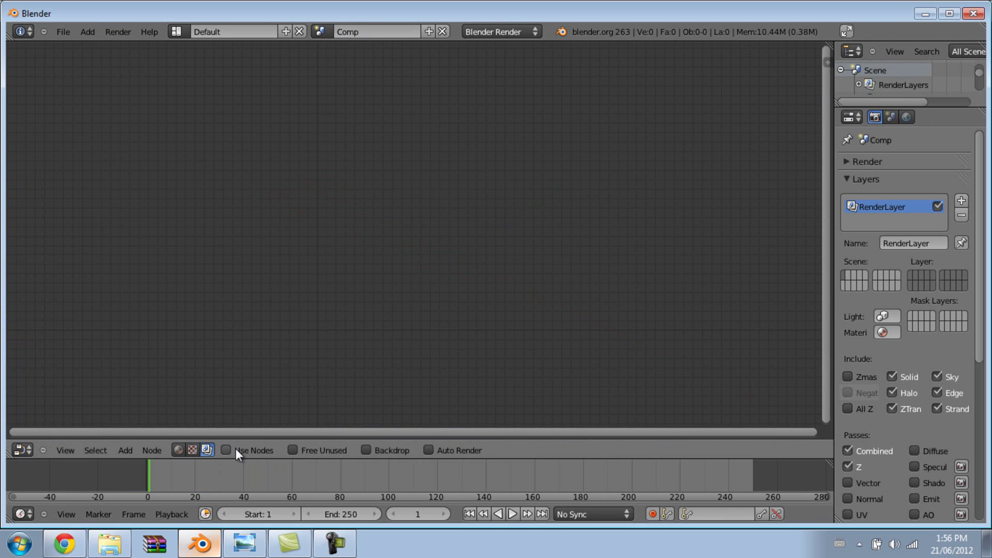
{"action": "left_click", "coordinate": [243, 449]}
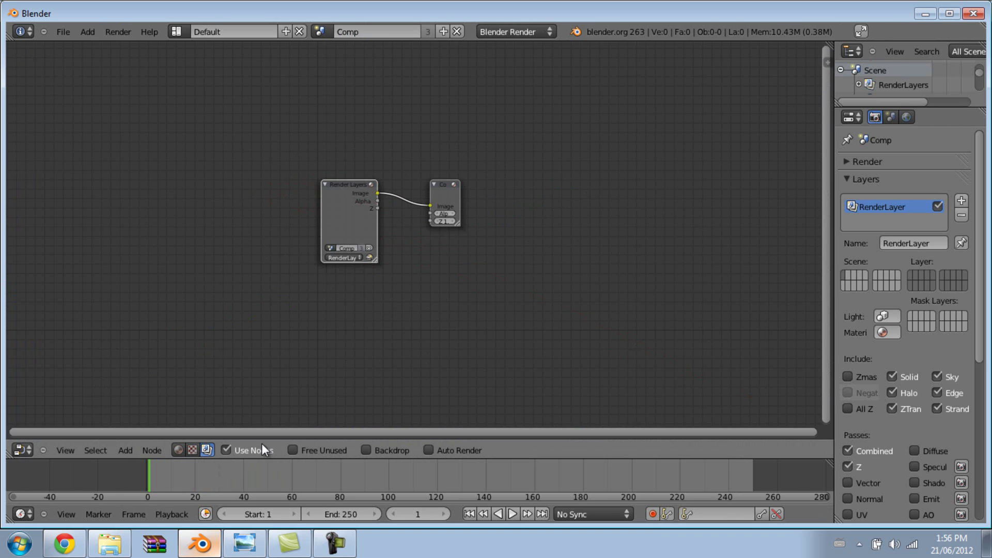
{"action": "scroll", "coordinate": [368, 262], "scroll_direction": "up", "scroll_amount": 3}
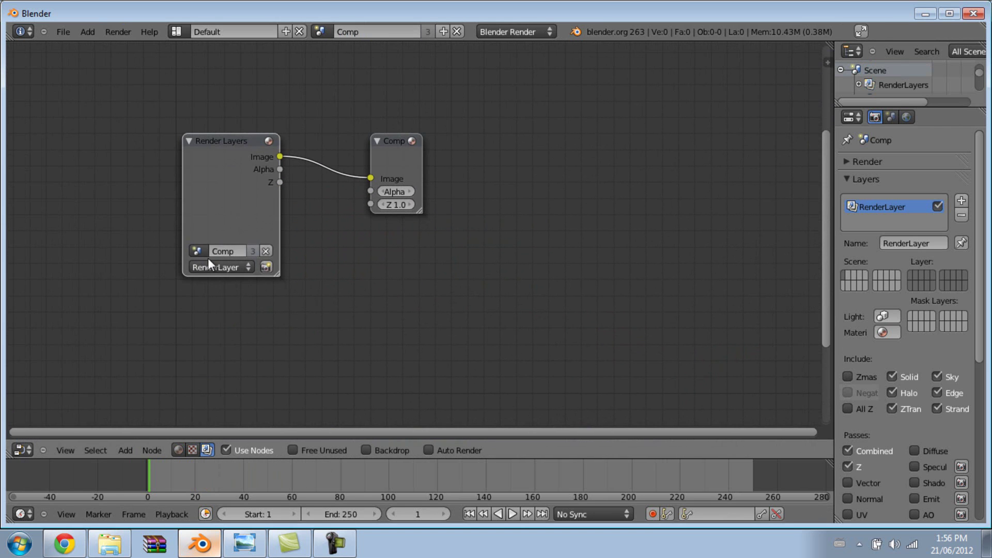
{"action": "left_click", "coordinate": [196, 251]}
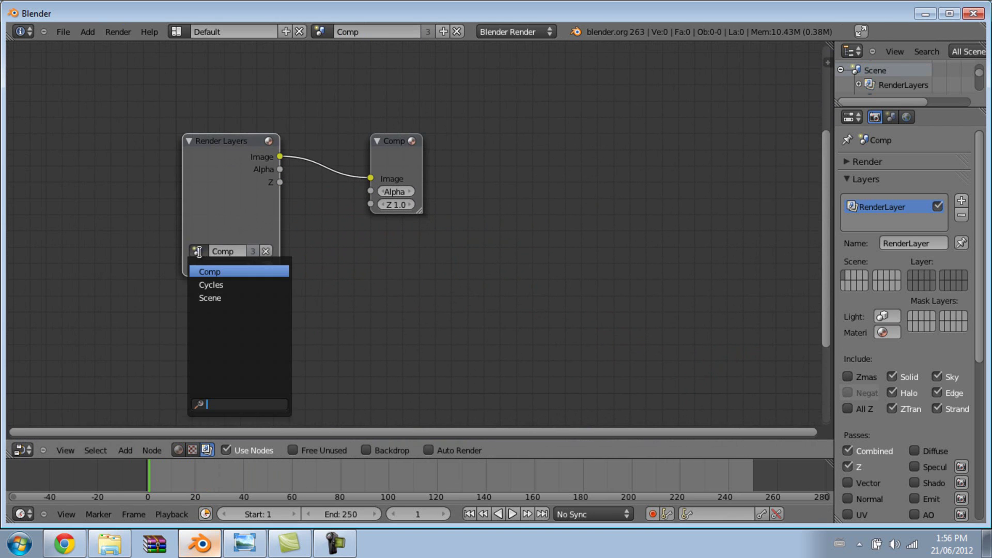
{"action": "left_click", "coordinate": [223, 285]}
{"action": "left_click_drag", "start_coordinate": [357, 139], "coordinate": [523, 167]}
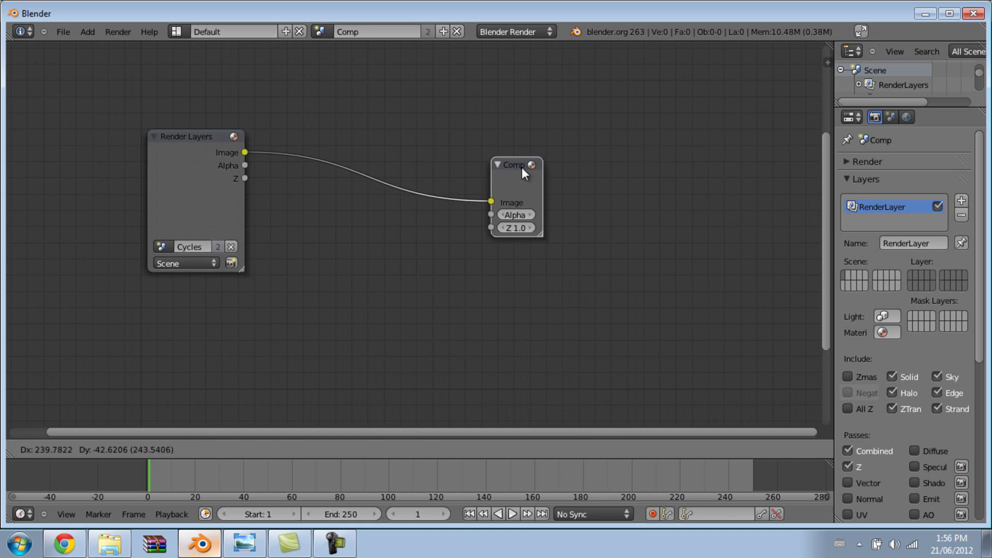
{"action": "scroll", "coordinate": [423, 168], "scroll_direction": "down", "scroll_amount": 4, "text": "shift"}
Add a second Render Layers node reading Scene's Vector Blur layer.
{"action": "key", "text": "shift+a"}
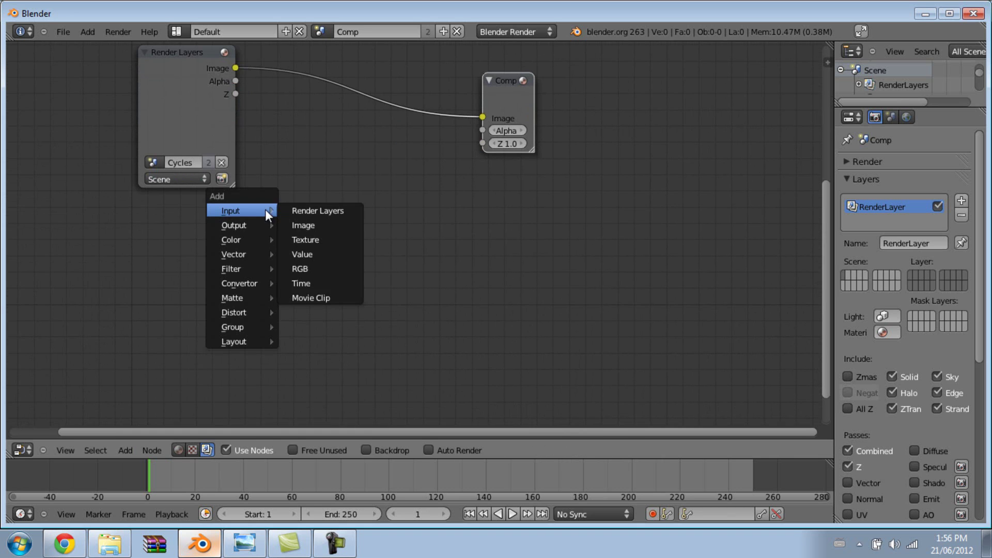
{"action": "left_click", "coordinate": [290, 210]}
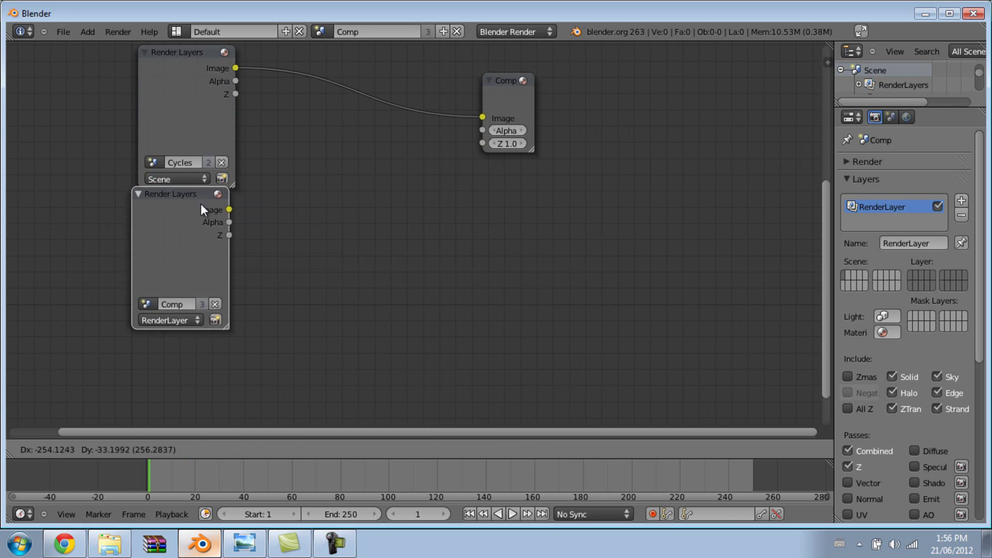
{"action": "left_click", "coordinate": [259, 245]}
{"action": "left_click", "coordinate": [151, 309]}
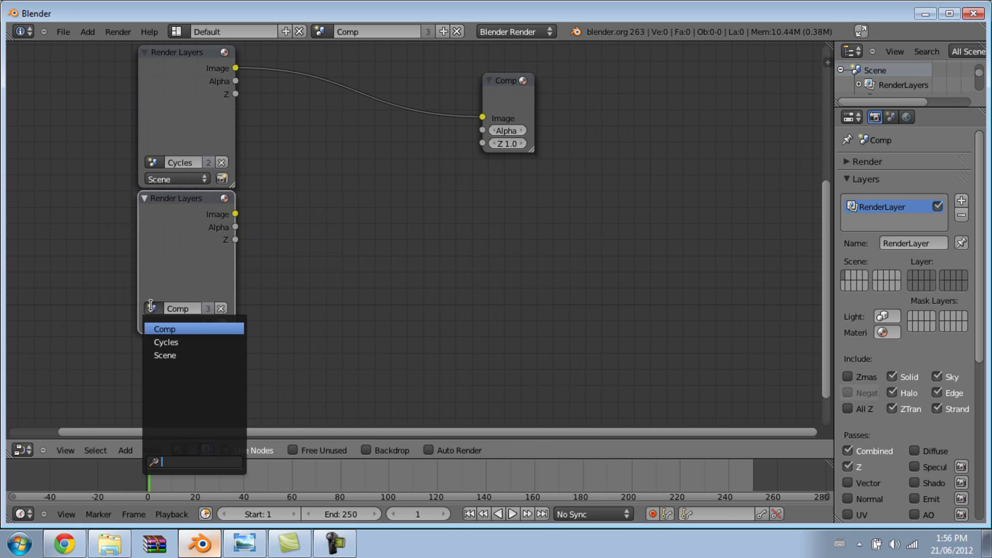
{"action": "left_click", "coordinate": [167, 350]}
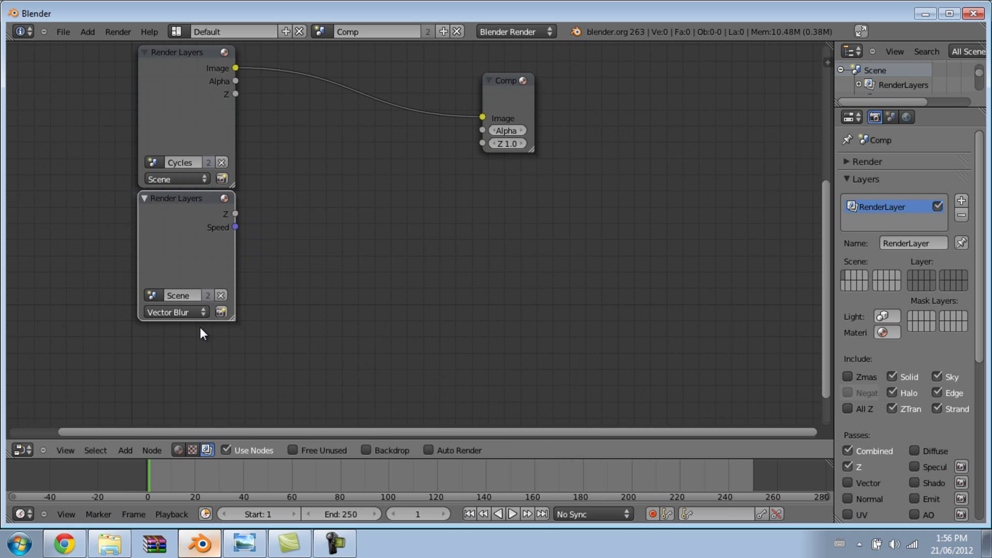
{"action": "left_click", "coordinate": [151, 295]}
{"action": "left_click", "coordinate": [168, 328]}
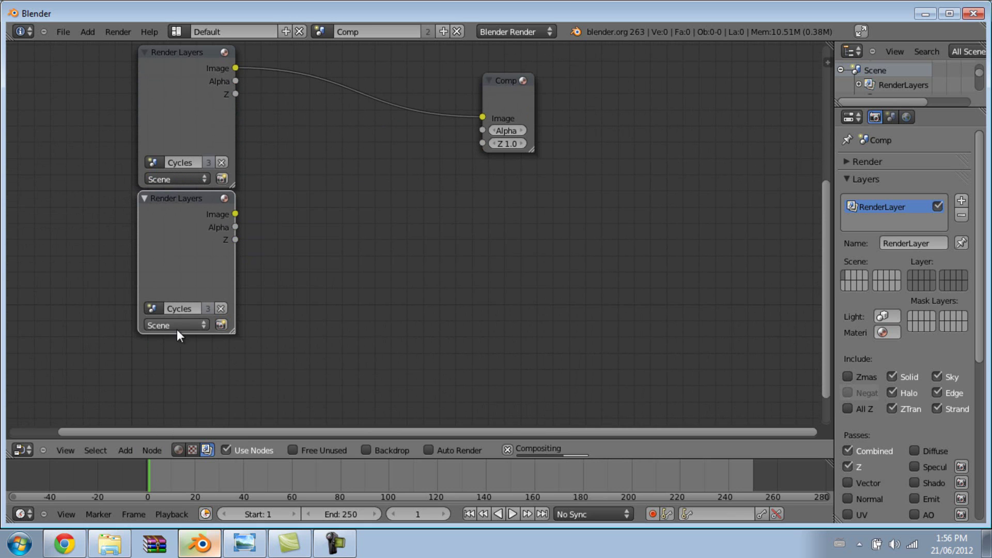
{"action": "left_click", "coordinate": [321, 32]}
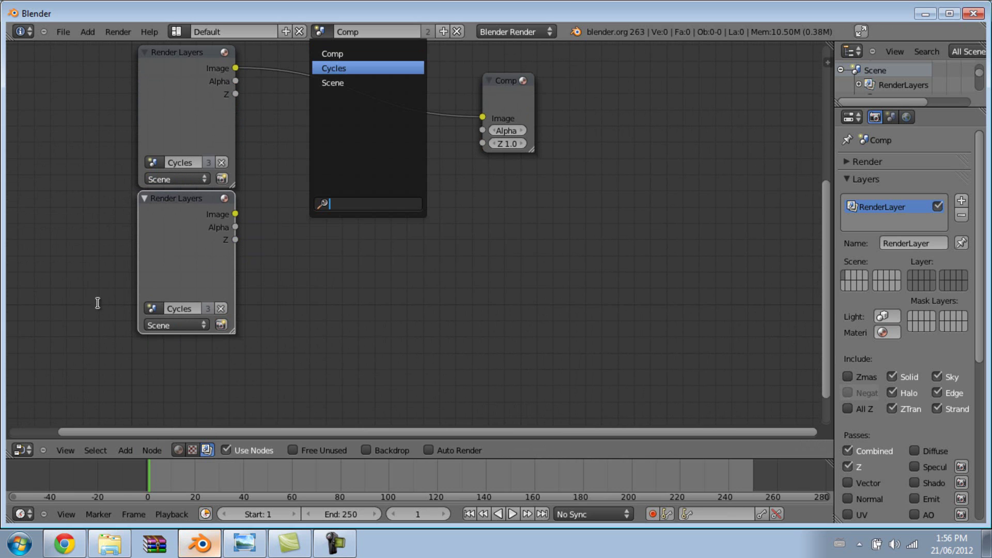
{"action": "left_click", "coordinate": [151, 308]}
{"action": "left_click", "coordinate": [168, 354]}
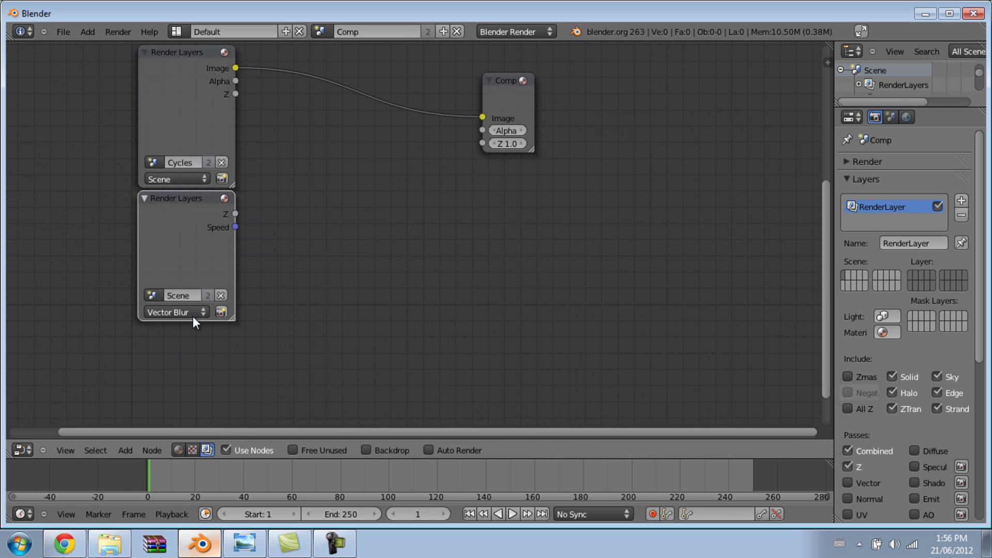
{"action": "middle_click_drag", "start_coordinate": [203, 305], "coordinate": [147, 332]}
{"action": "left_click", "coordinate": [147, 335]}
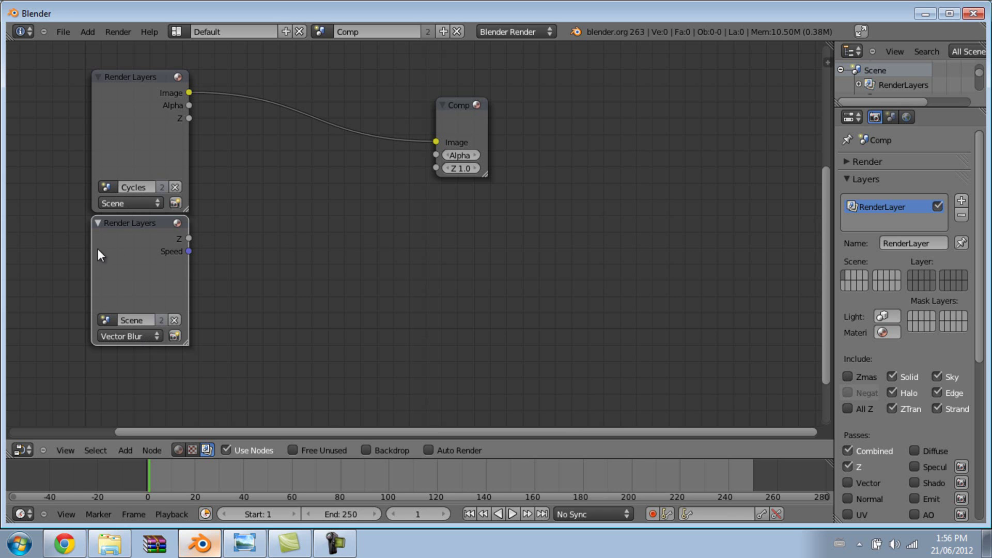
{"action": "scroll", "coordinate": [239, 245], "scroll_direction": "up", "scroll_amount": 2, "text": "shift"}
Add a Viewer node and connect the Cycles Image output to it.
{"action": "key", "text": "shift+a"}
{"action": "mouse_move", "coordinate": [336, 283]}
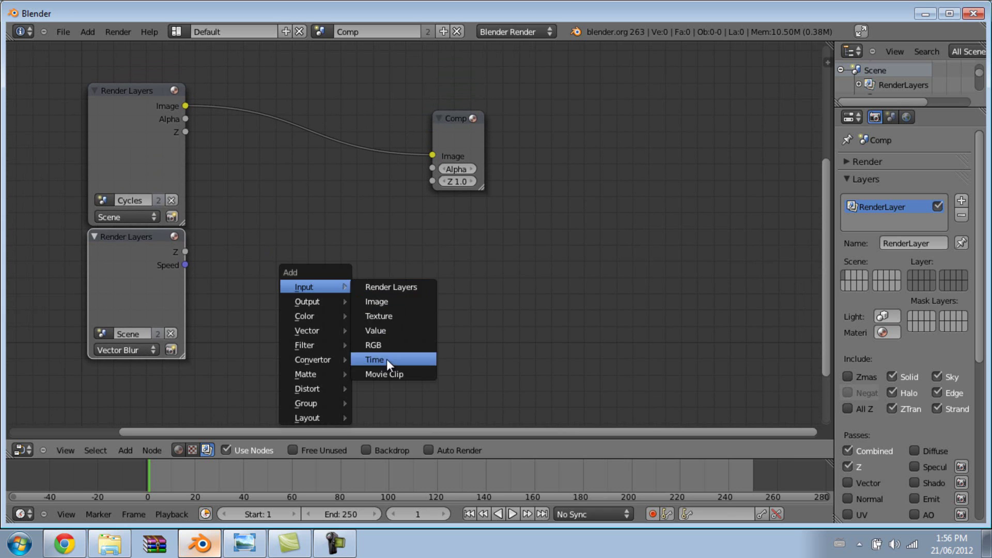
{"action": "mouse_move", "coordinate": [310, 301]}
{"action": "left_click", "coordinate": [378, 313]}
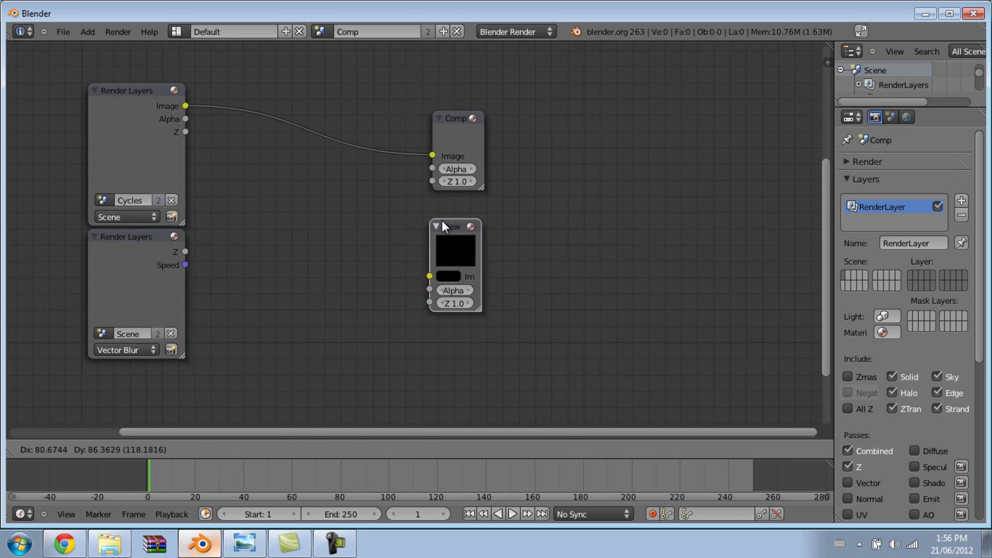
{"action": "left_click", "coordinate": [444, 204]}
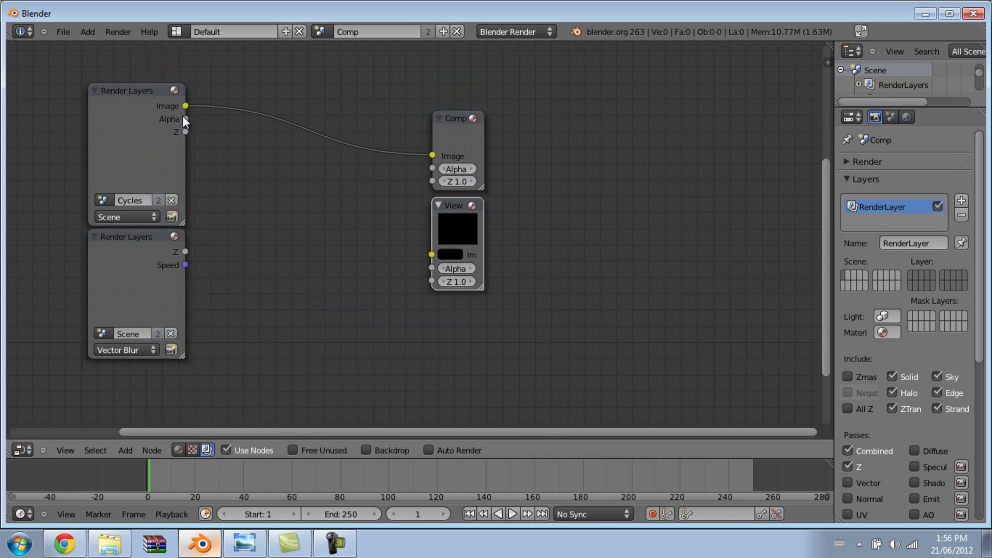
{"action": "left_click_drag", "start_coordinate": [185, 107], "coordinate": [431, 254]}
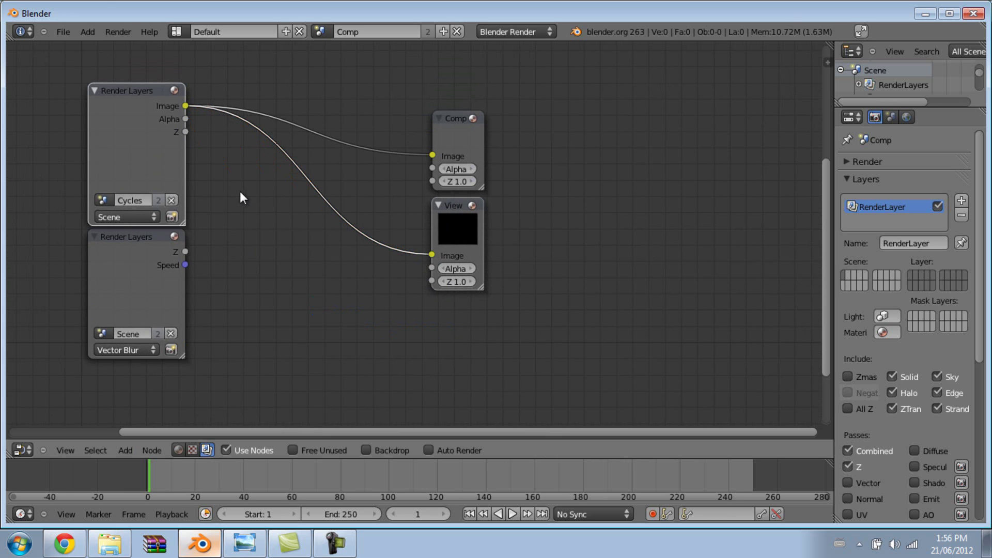
Start a render of the current frame, then cancel it.
{"action": "left_click", "coordinate": [117, 32]}
{"action": "left_click", "coordinate": [129, 44]}
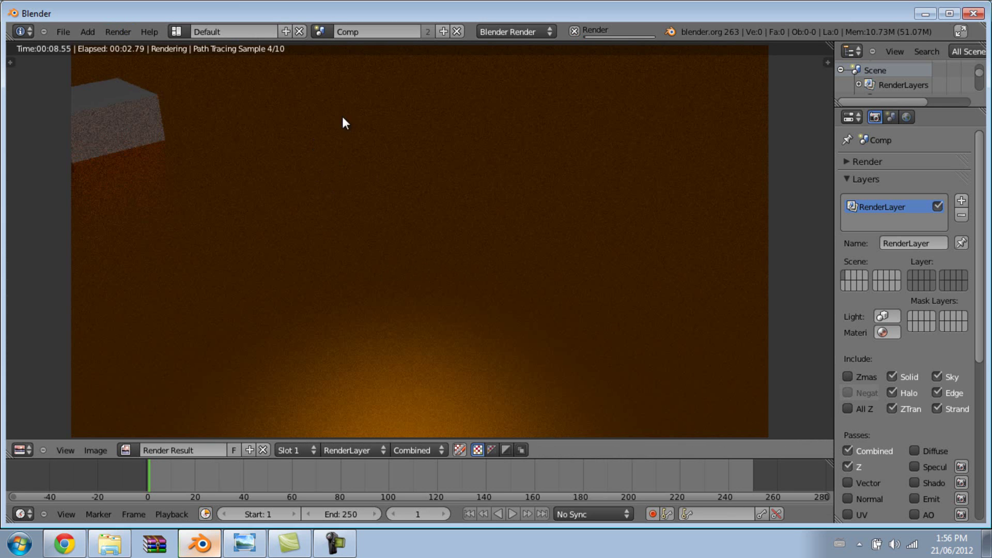
{"action": "left_click", "coordinate": [575, 31]}
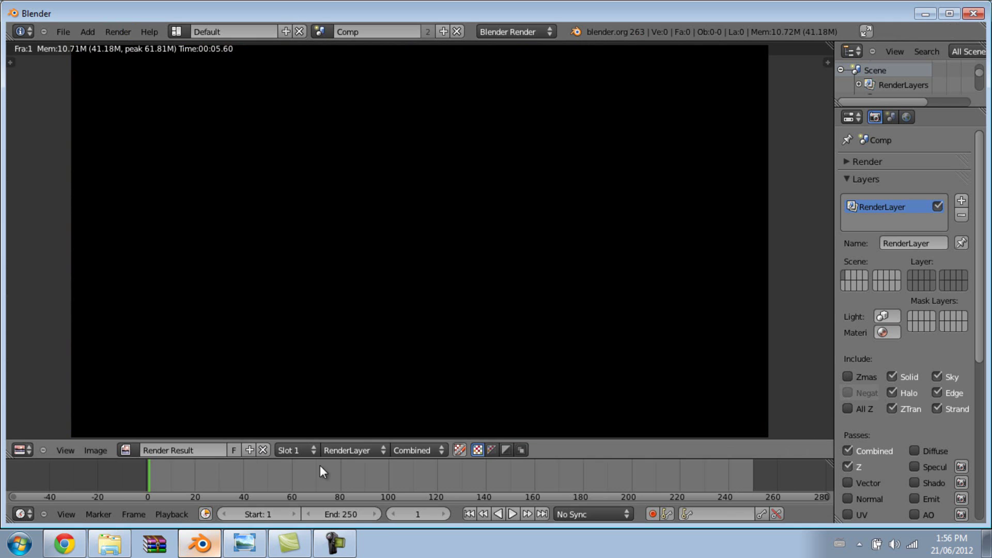
Keep the animation end frame at 20 and jump to frame 10.
{"action": "left_click", "coordinate": [344, 513]}
{"action": "type", "text": "1"}
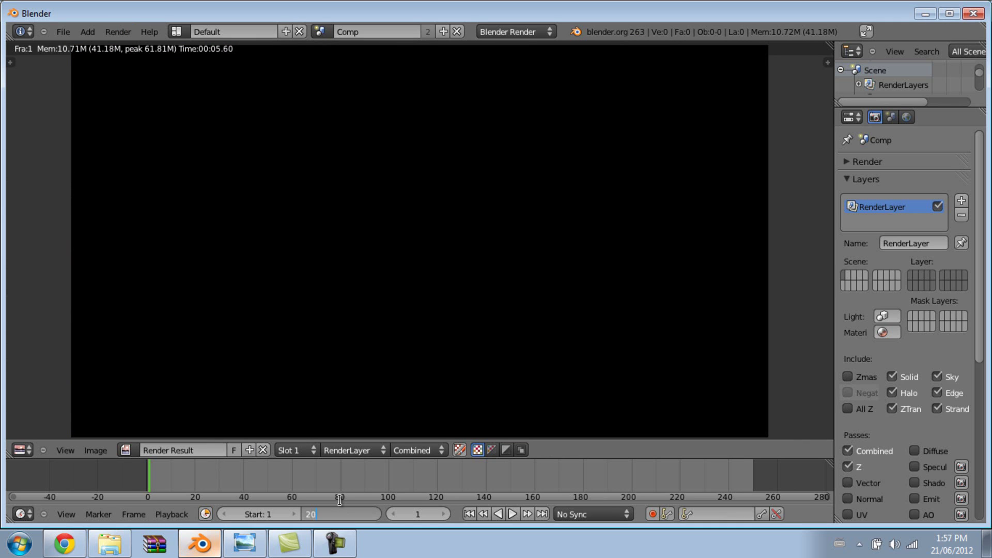
{"action": "type", "text": "0"}
{"action": "key", "text": "Return"}
{"action": "left_click_drag", "start_coordinate": [349, 514], "coordinate": [330, 512]}
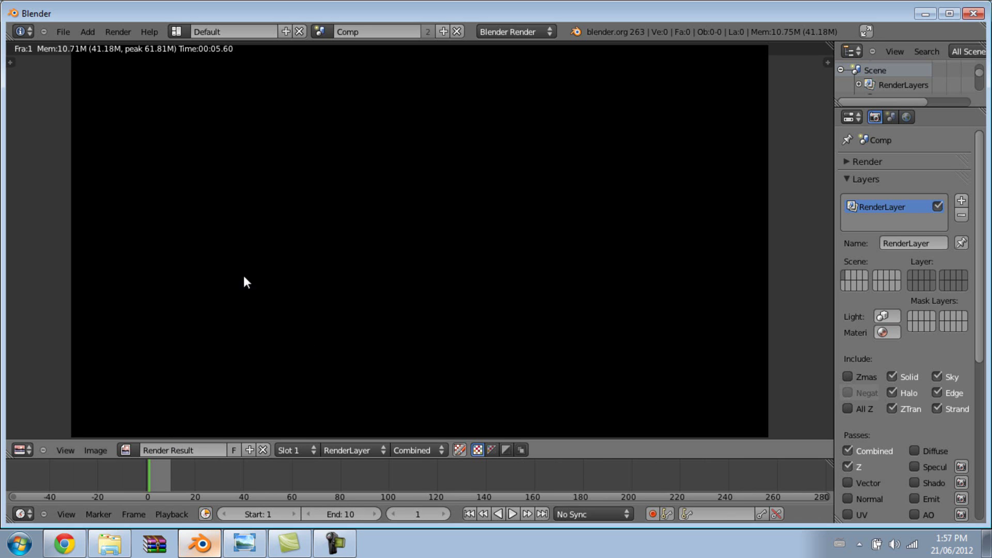
{"action": "left_click", "coordinate": [339, 513]}
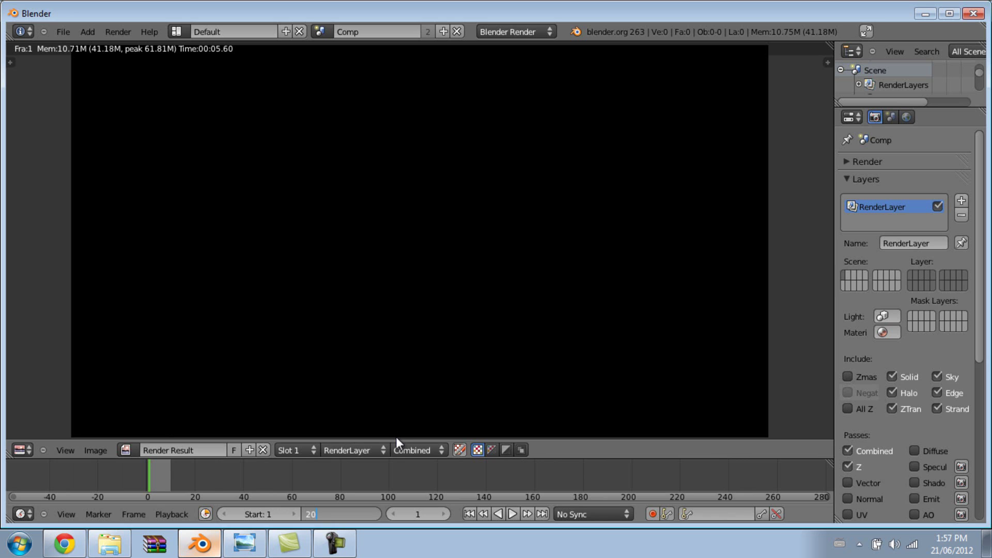
{"action": "type", "text": "20"}
{"action": "key", "text": "Return"}
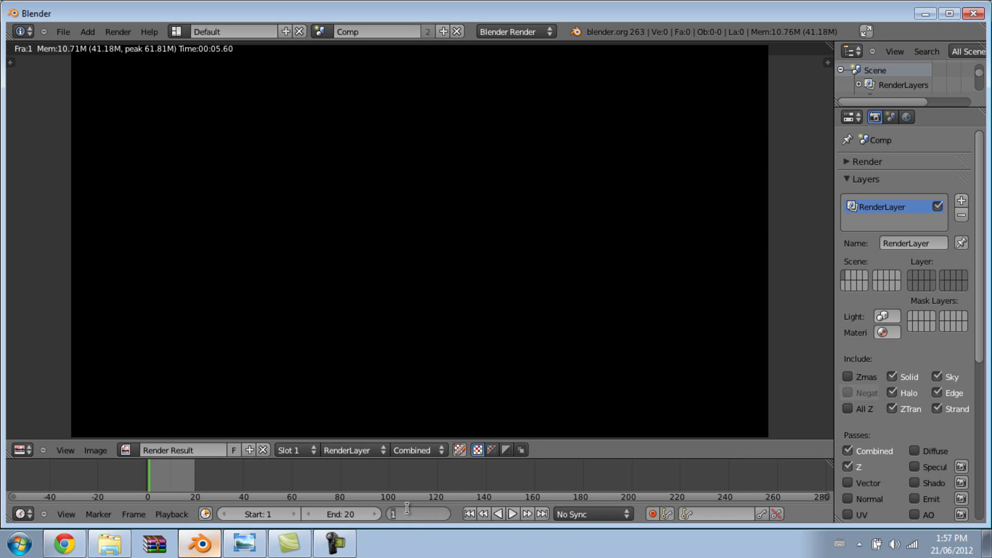
{"action": "type", "text": "10"}
{"action": "key", "text": "Return"}
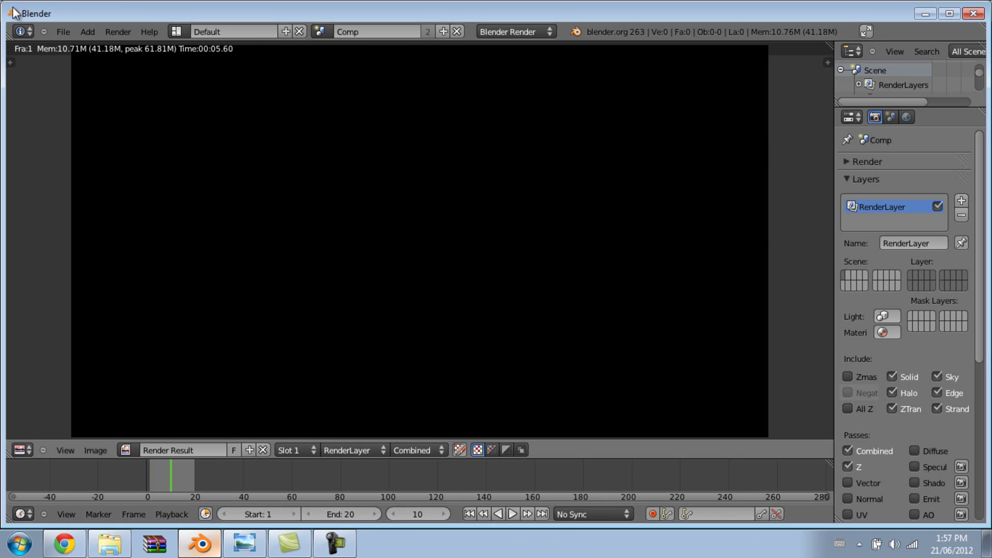
Render frame 10 and pan around the finished image.
{"action": "left_click", "coordinate": [128, 31]}
{"action": "left_click", "coordinate": [114, 46]}
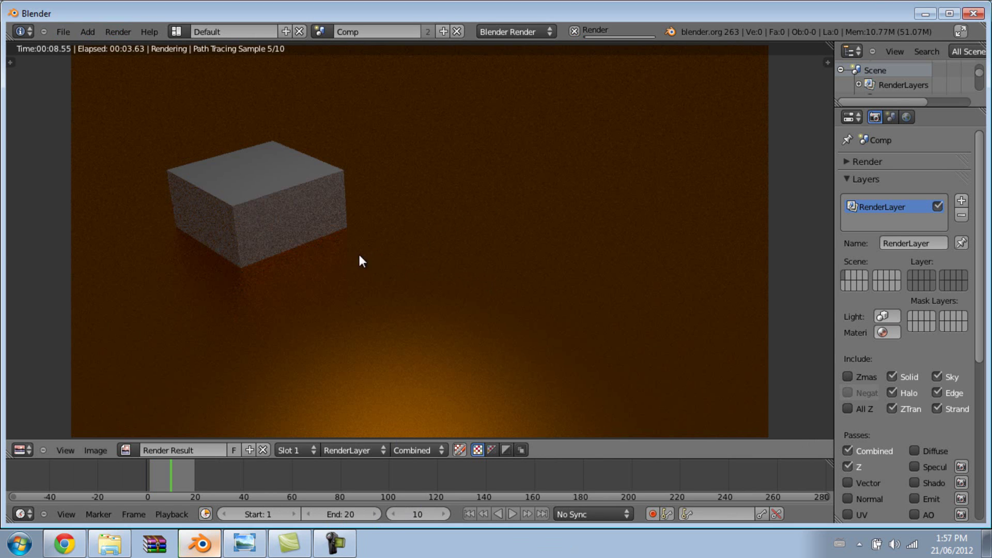
{"action": "middle_click_drag", "start_coordinate": [360, 261], "coordinate": [410, 264]}
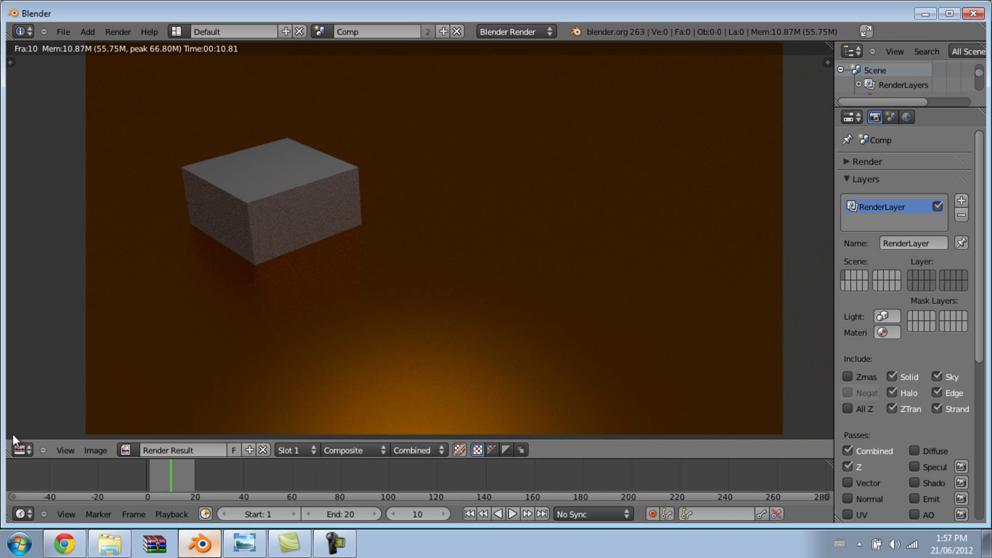
Switch the area to the compositing Node Editor and move the second Render Layers node slightly down.
{"action": "left_click", "coordinate": [21, 447]}
{"action": "left_click", "coordinate": [55, 292]}
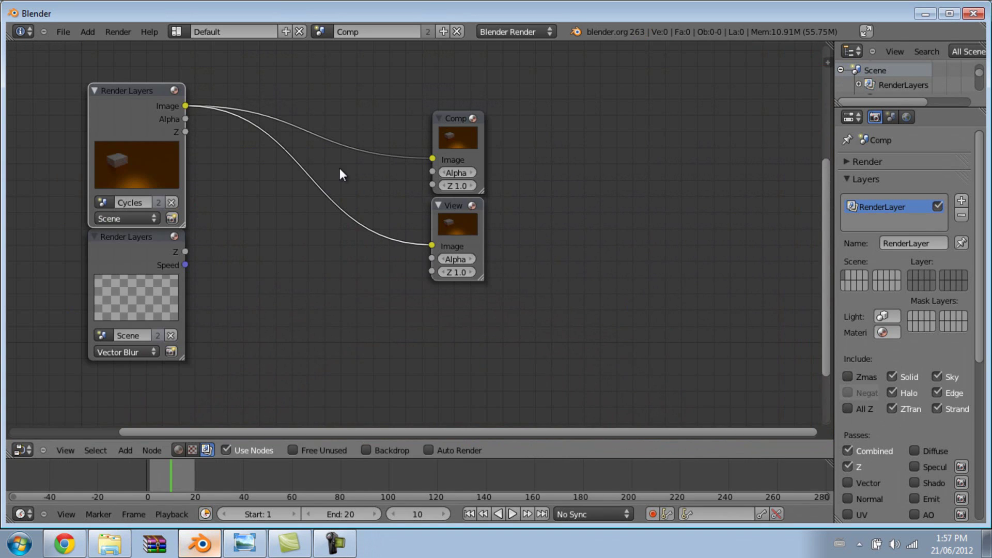
{"action": "middle_click_drag", "start_coordinate": [258, 193], "coordinate": [278, 157]}
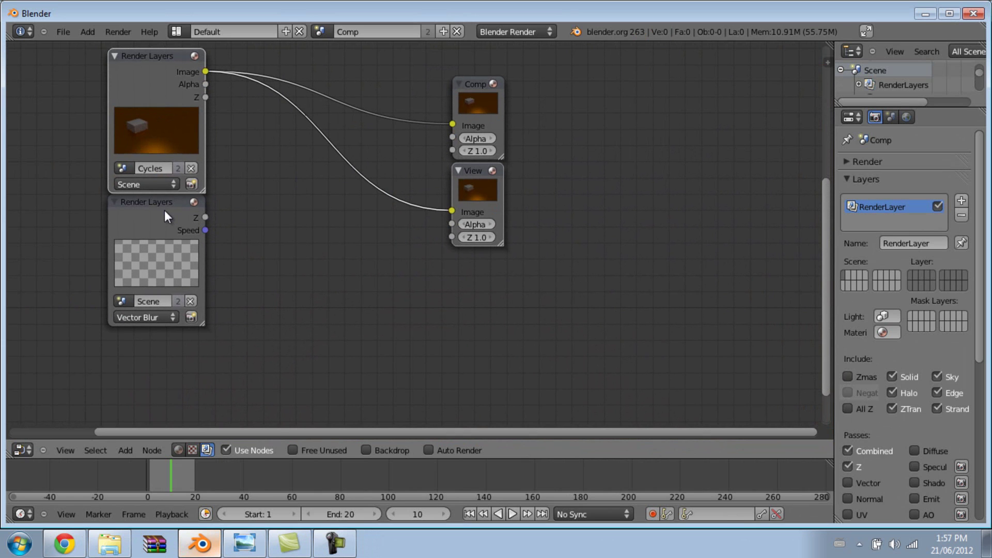
{"action": "left_click_drag", "start_coordinate": [144, 204], "coordinate": [148, 219]}
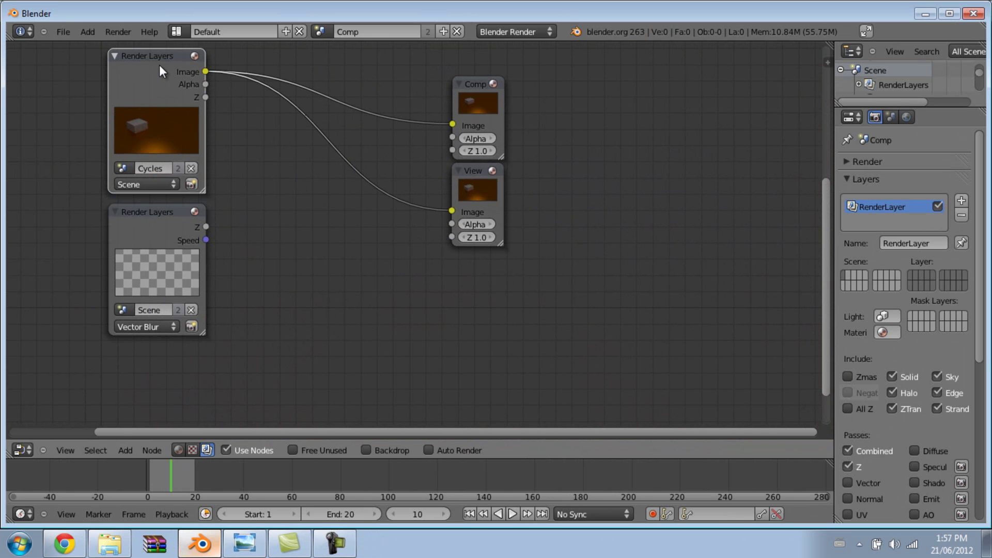
{"action": "middle_click_drag", "start_coordinate": [292, 151], "coordinate": [268, 137]}
Add a Filter > Vector Blur node and place it between the inputs and outputs.
{"action": "key", "text": "shift+a"}
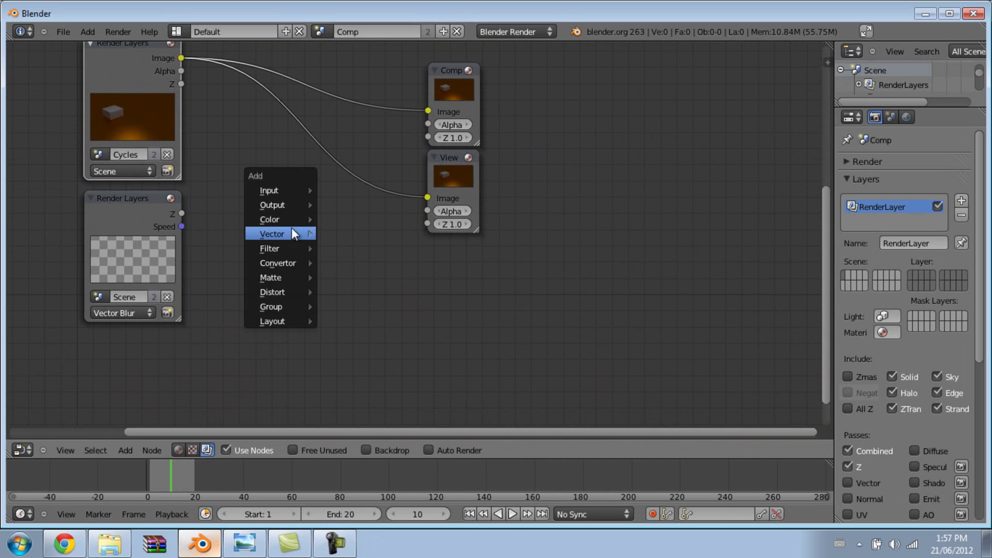
{"action": "mouse_move", "coordinate": [283, 246]}
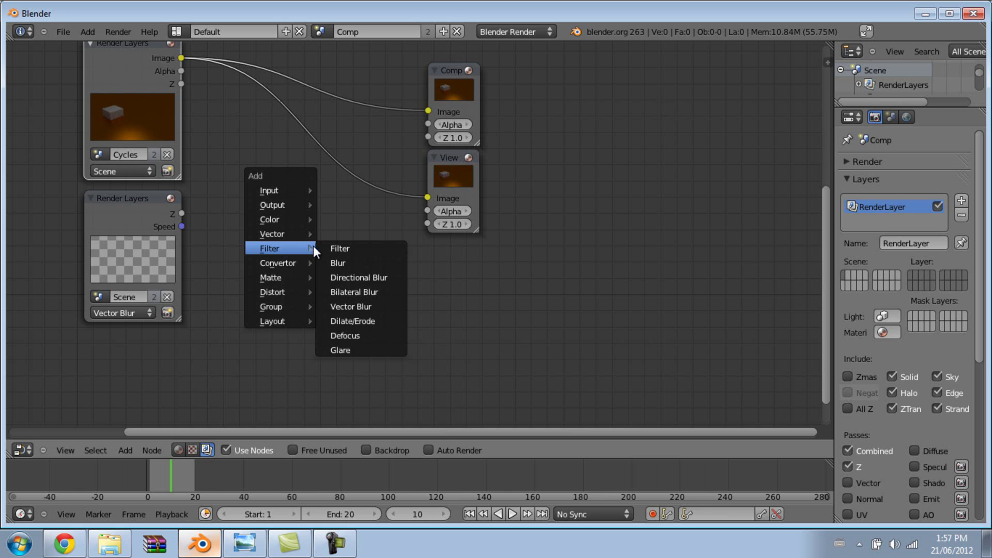
{"action": "left_click", "coordinate": [350, 306]}
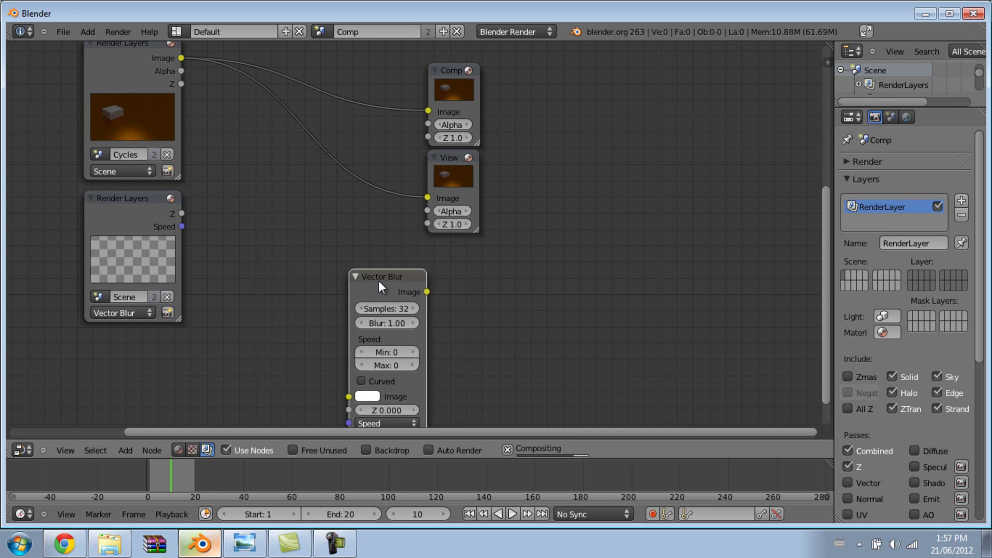
{"action": "left_click", "coordinate": [360, 40]}
{"action": "middle_click_drag", "start_coordinate": [248, 188], "coordinate": [292, 246]}
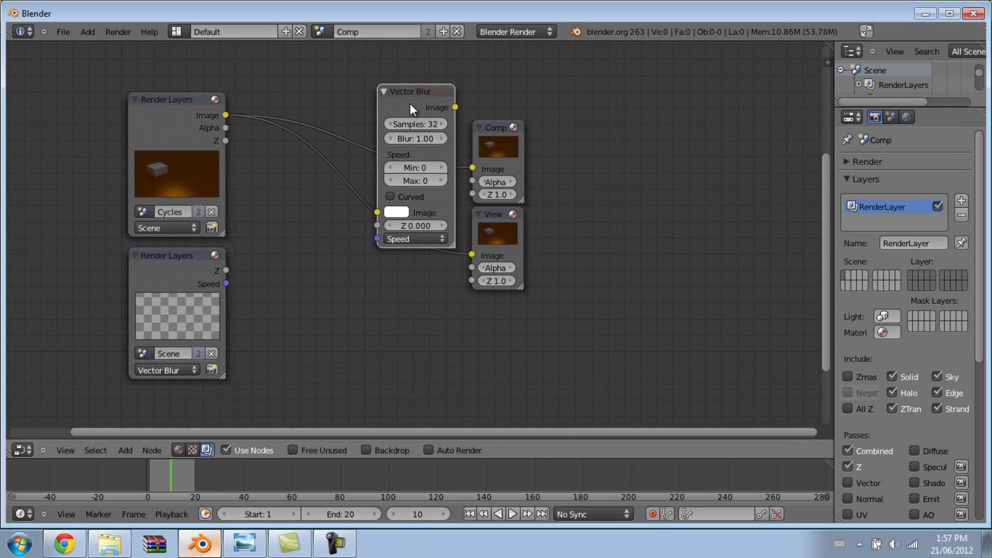
{"action": "left_click_drag", "start_coordinate": [405, 108], "coordinate": [345, 153]}
Link the Cycles Render Layers Image into Vector Blur, and Vector Blur's output to the Viewer.
{"action": "left_click", "coordinate": [223, 114]}
{"action": "left_click_drag", "start_coordinate": [223, 113], "coordinate": [316, 257]}
{"action": "left_click_drag", "start_coordinate": [225, 141], "coordinate": [206, 162]}
{"action": "left_click_drag", "start_coordinate": [236, 108], "coordinate": [317, 257]}
{"action": "left_click_drag", "start_coordinate": [395, 152], "coordinate": [374, 171]}
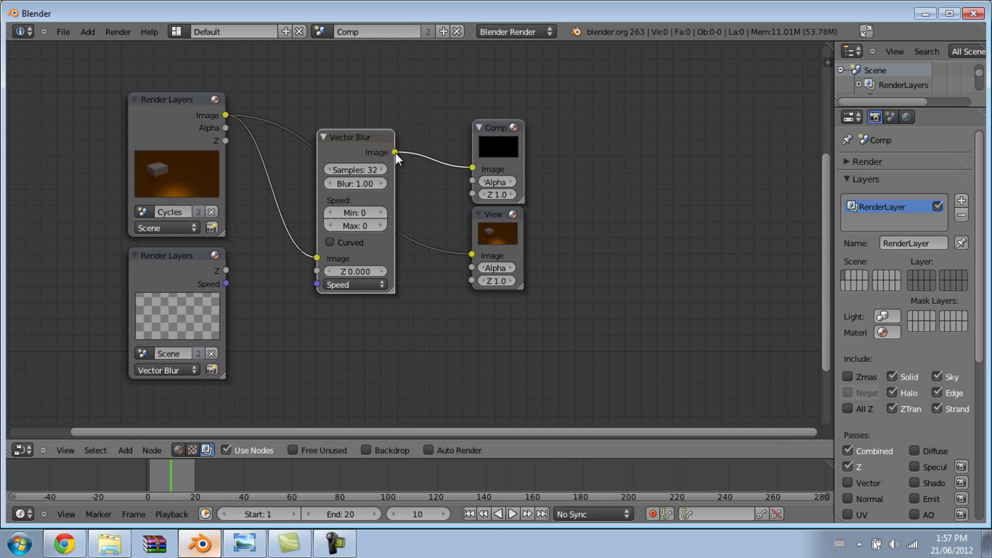
{"action": "left_click_drag", "start_coordinate": [394, 153], "coordinate": [472, 253]}
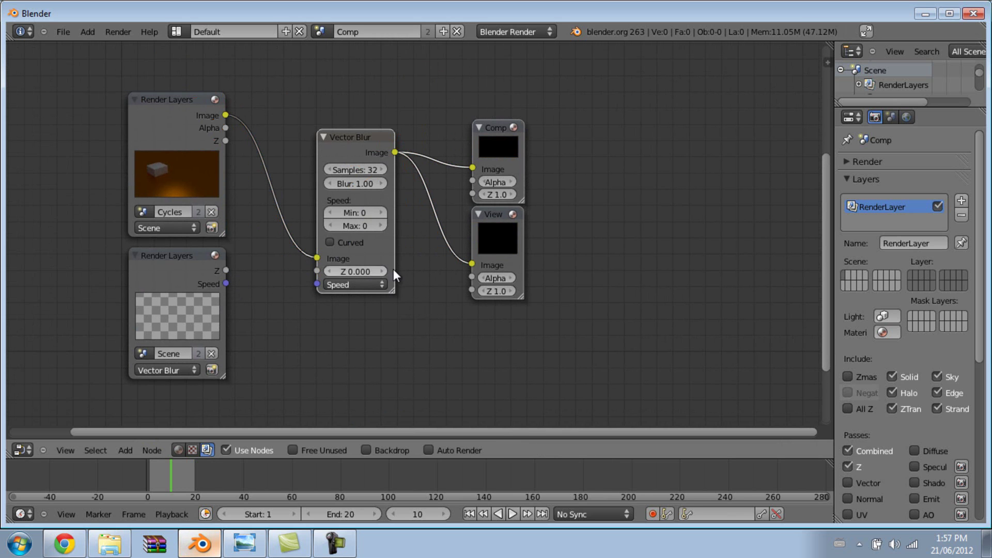
Turn on the Backdrop and connect the Z/Speed Render Layers node's Z and Speed passes to Vector Blur.
{"action": "left_click", "coordinate": [377, 447]}
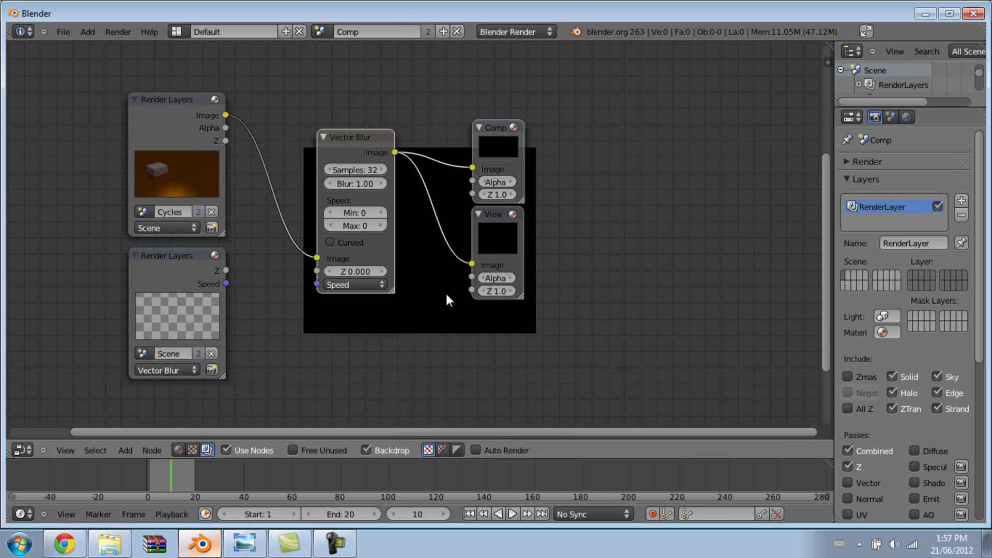
{"action": "middle_click_drag", "start_coordinate": [451, 260], "coordinate": [484, 249]}
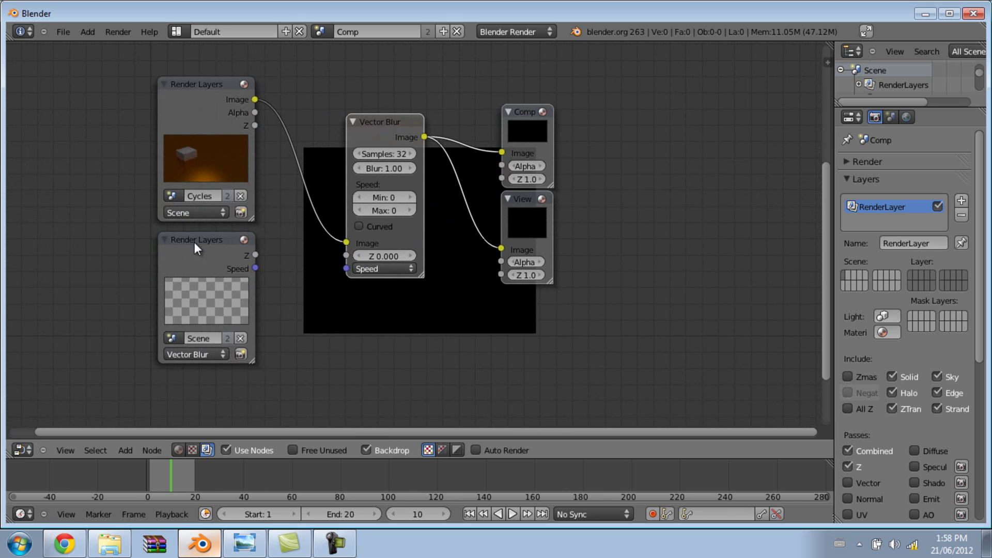
{"action": "left_click_drag", "start_coordinate": [193, 257], "coordinate": [346, 256]}
{"action": "left_click_drag", "start_coordinate": [251, 263], "coordinate": [346, 268]}
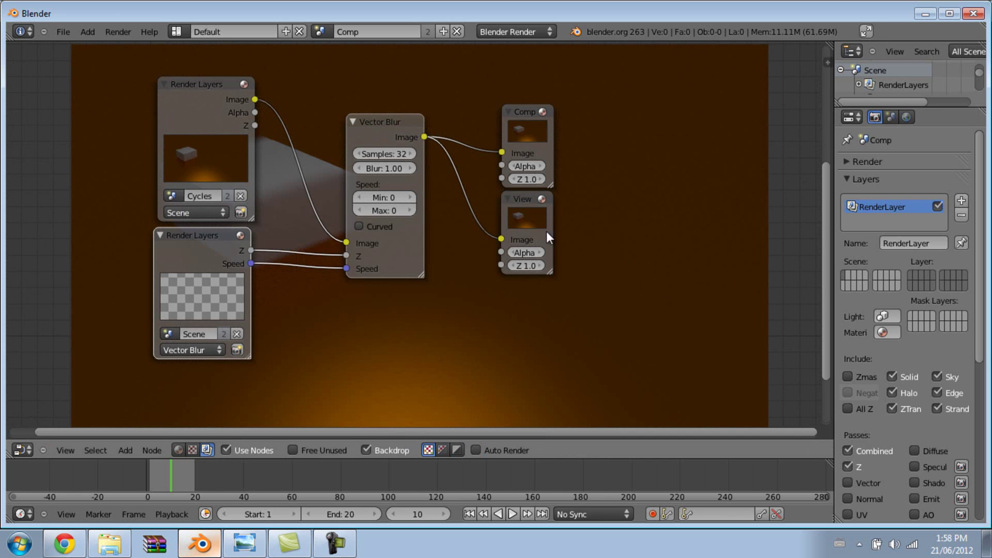
{"action": "middle_click_drag", "start_coordinate": [546, 231], "coordinate": [659, 248]}
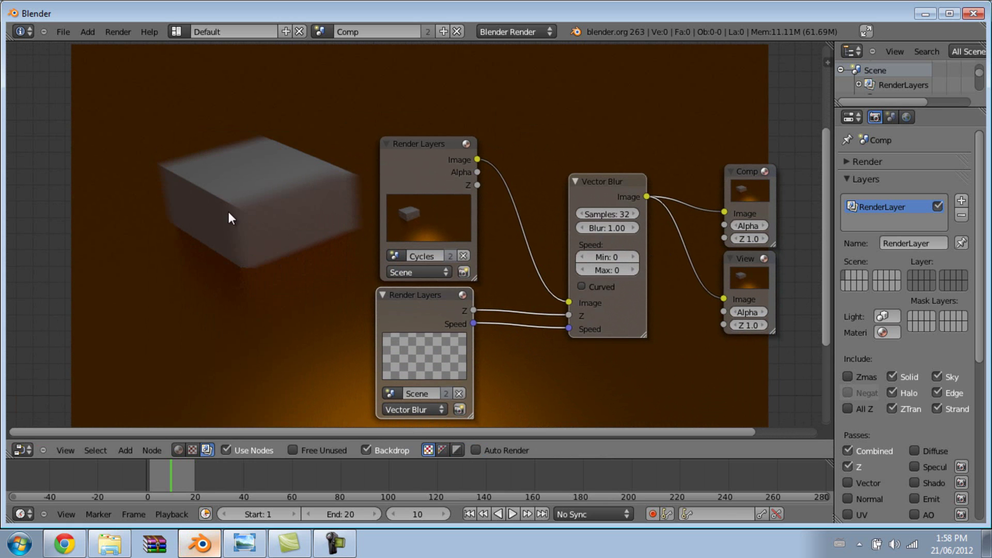
{"action": "middle_click_drag", "start_coordinate": [509, 234], "coordinate": [464, 247]}
Set the Vector Blur node's Samples to 50 and its Blur to 2.00.
{"action": "scroll", "coordinate": [583, 227], "scroll_direction": "up", "scroll_amount": 2}
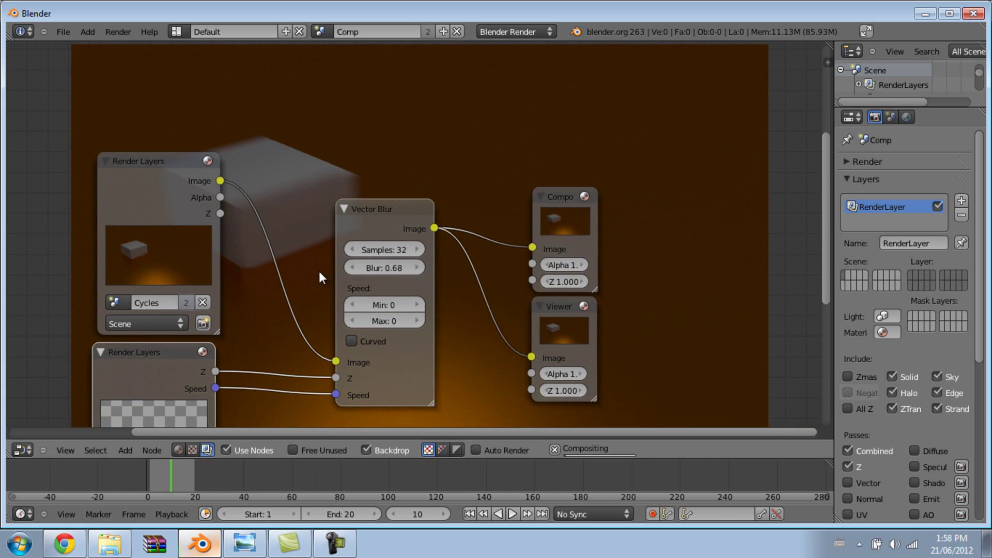
{"action": "left_click", "coordinate": [390, 244]}
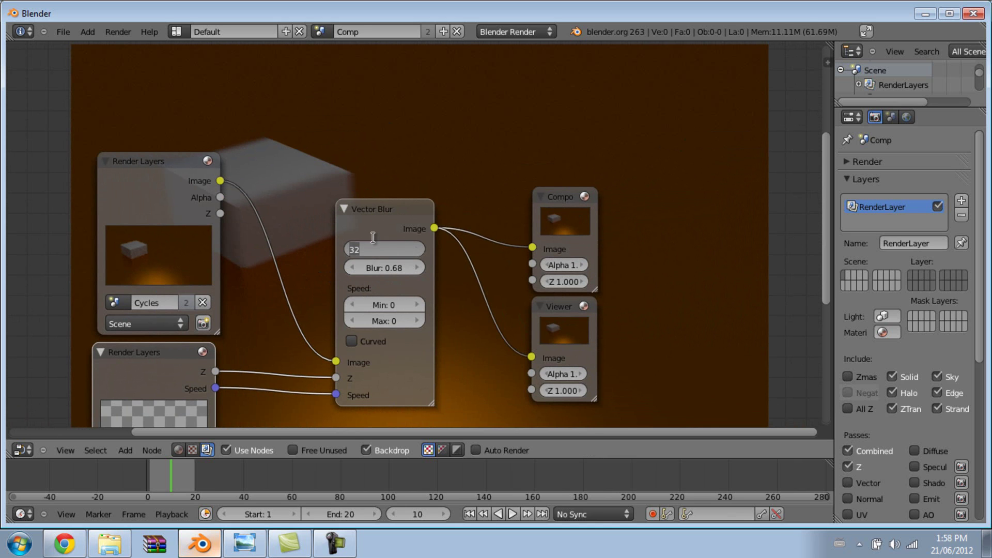
{"action": "type", "text": "50"}
{"action": "key", "text": "Return"}
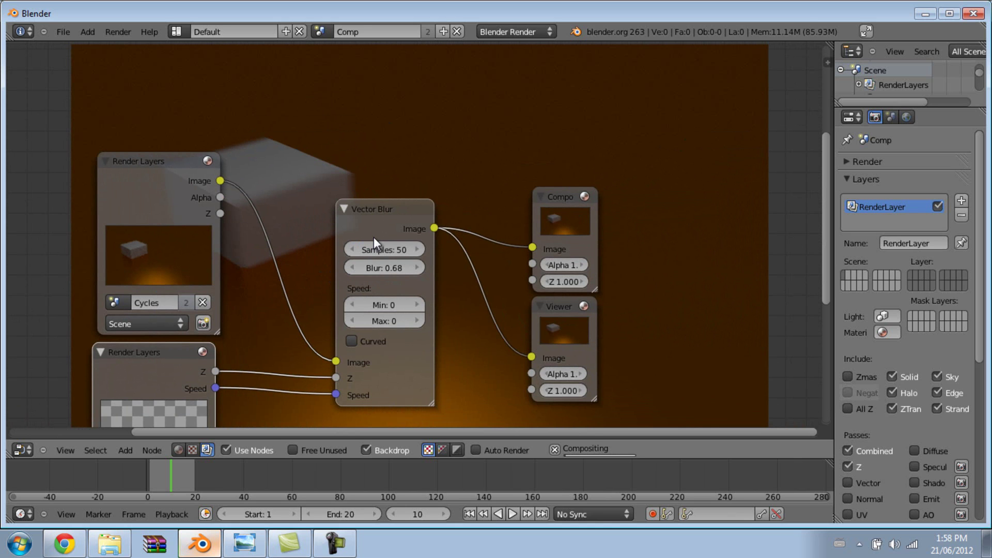
{"action": "left_click", "coordinate": [389, 267]}
{"action": "type", "text": "2"}
{"action": "key", "text": "Return"}
{"action": "middle_click_drag", "start_coordinate": [537, 293], "coordinate": [725, 192]}
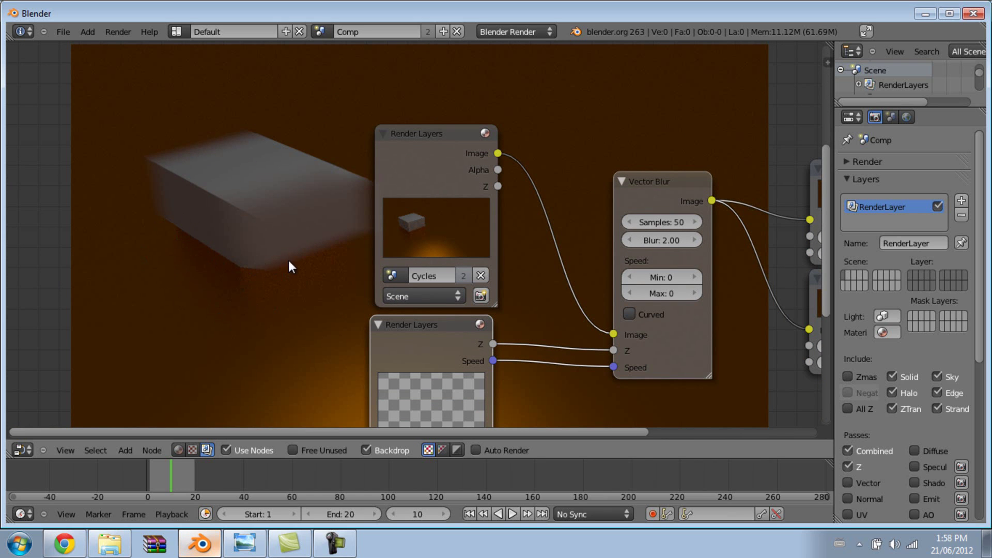
Frame the whole node setup and nudge the Z/Speed Render Layers node up-right.
{"action": "middle_click_drag", "start_coordinate": [543, 298], "coordinate": [328, 221]}
{"action": "scroll", "coordinate": [571, 265], "scroll_direction": "down", "scroll_amount": 1}
{"action": "middle_click_drag", "start_coordinate": [571, 266], "coordinate": [515, 318]}
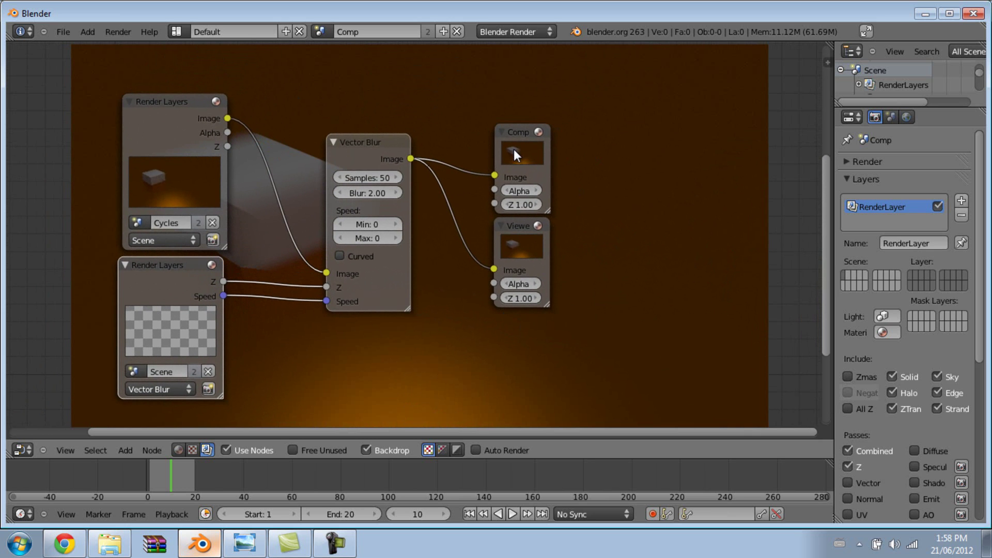
{"action": "middle_click_drag", "start_coordinate": [507, 277], "coordinate": [499, 227]}
{"action": "middle_click_drag", "start_coordinate": [326, 261], "coordinate": [395, 273]}
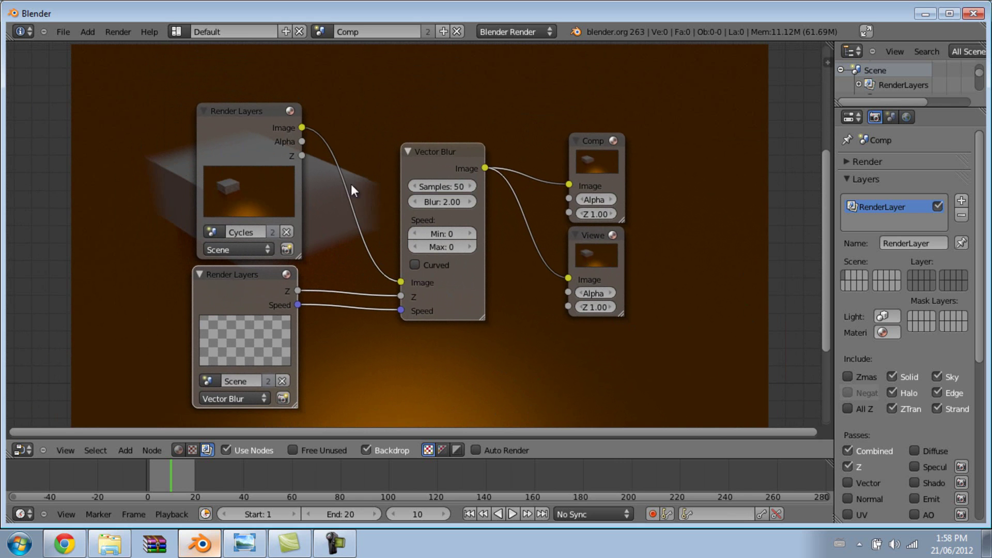
{"action": "middle_click_drag", "start_coordinate": [366, 195], "coordinate": [262, 219]}
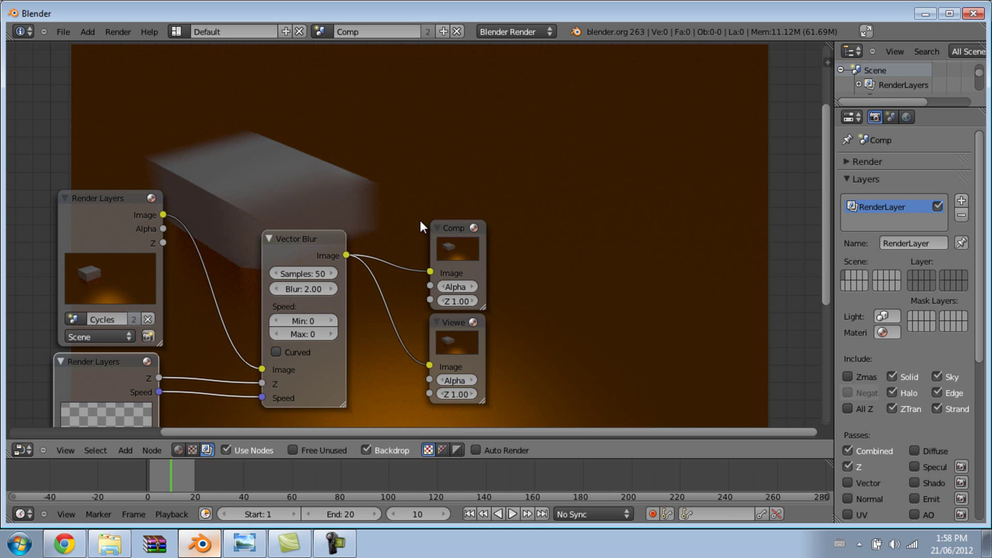
{"action": "middle_click_drag", "start_coordinate": [558, 302], "coordinate": [669, 196]}
{"action": "left_click_drag", "start_coordinate": [212, 263], "coordinate": [220, 260]}
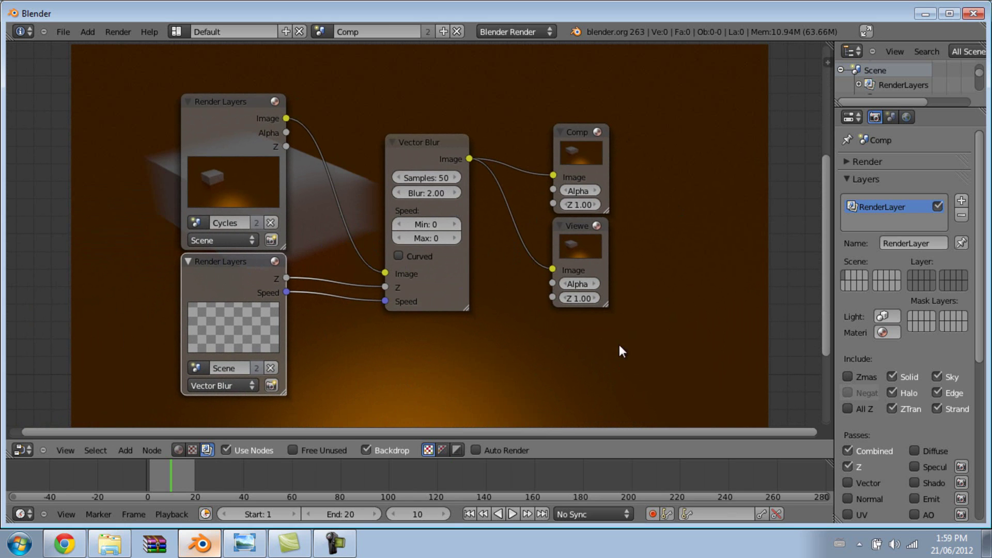
Move the Composite node further right, the Viewer right and down, and the Z/Speed node lower.
{"action": "scroll", "coordinate": [435, 259], "scroll_direction": "right", "scroll_amount": 5, "text": "ctrl"}
{"action": "scroll", "coordinate": [467, 221], "scroll_direction": "down", "scroll_amount": 1}
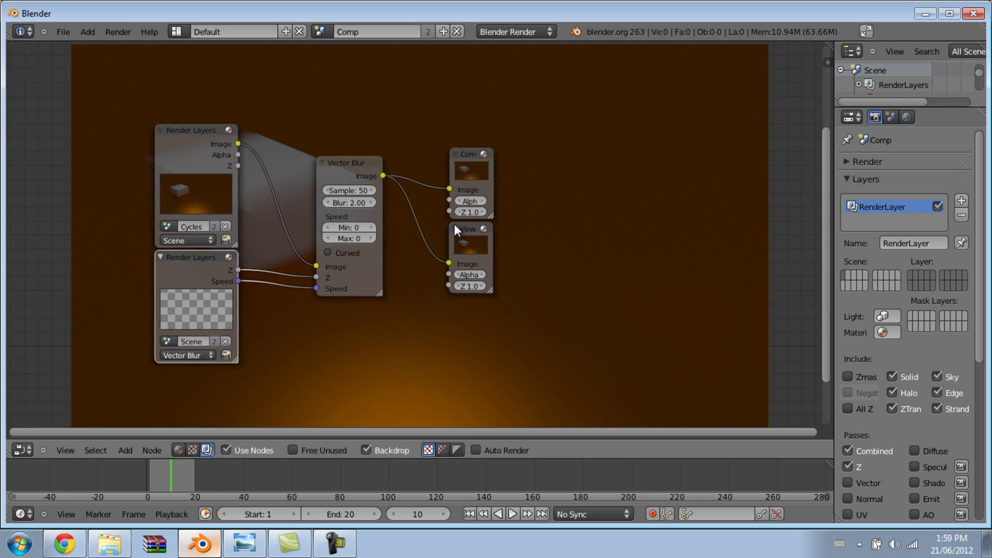
{"action": "middle_click_drag", "start_coordinate": [451, 226], "coordinate": [517, 230]}
{"action": "left_click_drag", "start_coordinate": [533, 166], "coordinate": [638, 170]}
{"action": "left_click_drag", "start_coordinate": [520, 229], "coordinate": [637, 236]}
{"action": "middle_click_drag", "start_coordinate": [405, 279], "coordinate": [340, 252]}
{"action": "scroll", "coordinate": [556, 211], "scroll_direction": "up", "scroll_amount": 1}
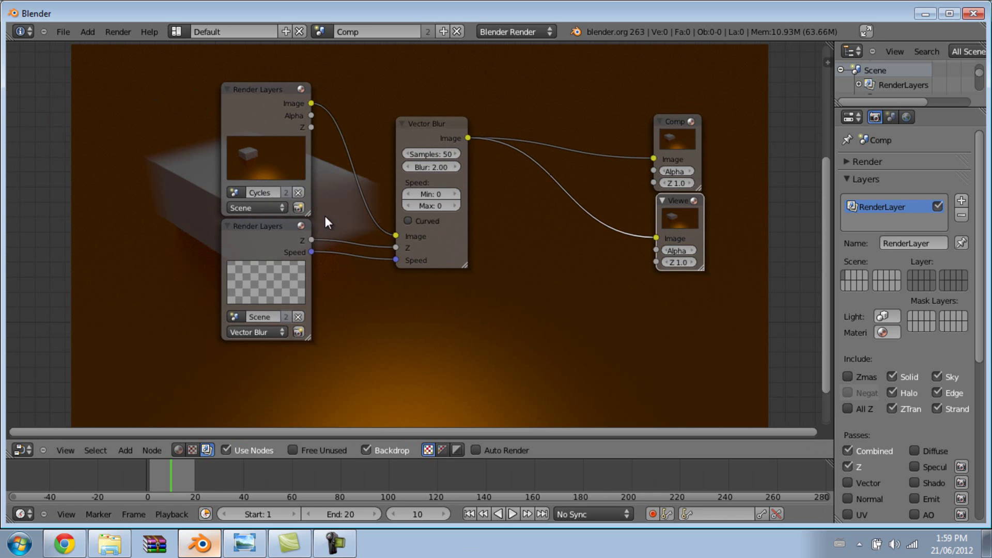
{"action": "left_click_drag", "start_coordinate": [268, 231], "coordinate": [269, 276]}
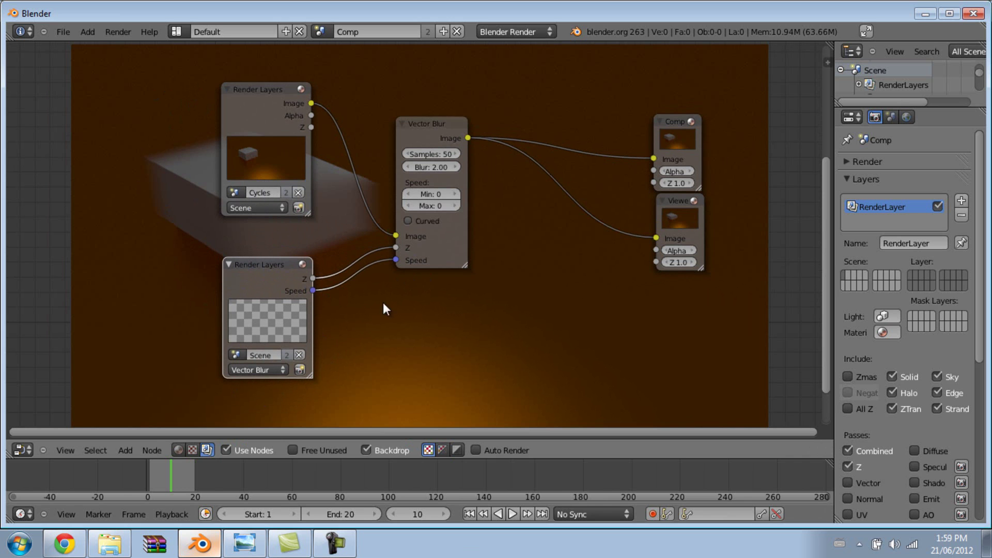
{"action": "scroll", "coordinate": [246, 328], "scroll_direction": "up", "scroll_amount": 2}
{"action": "key", "text": "Home"}
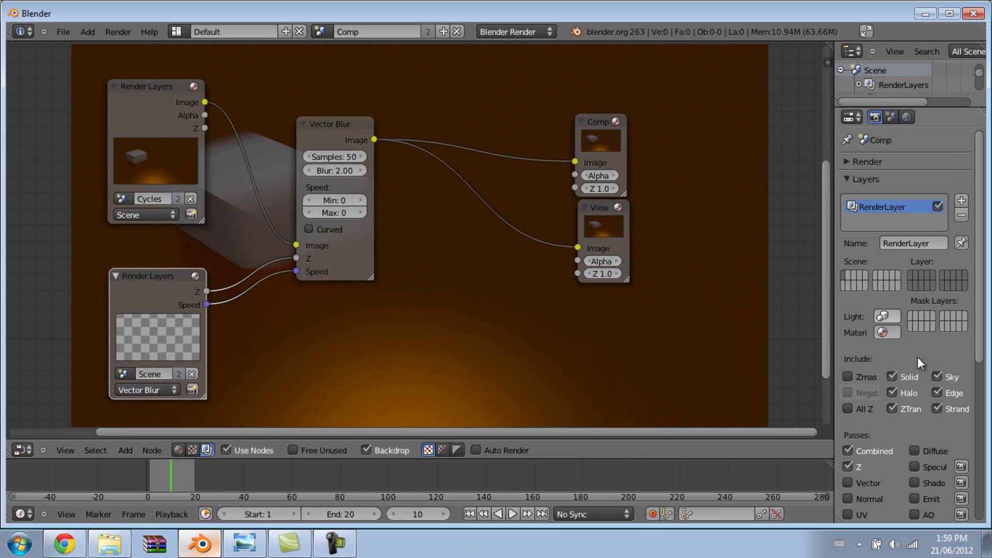
{"action": "scroll", "coordinate": [941, 436], "scroll_direction": "down", "scroll_amount": 5}
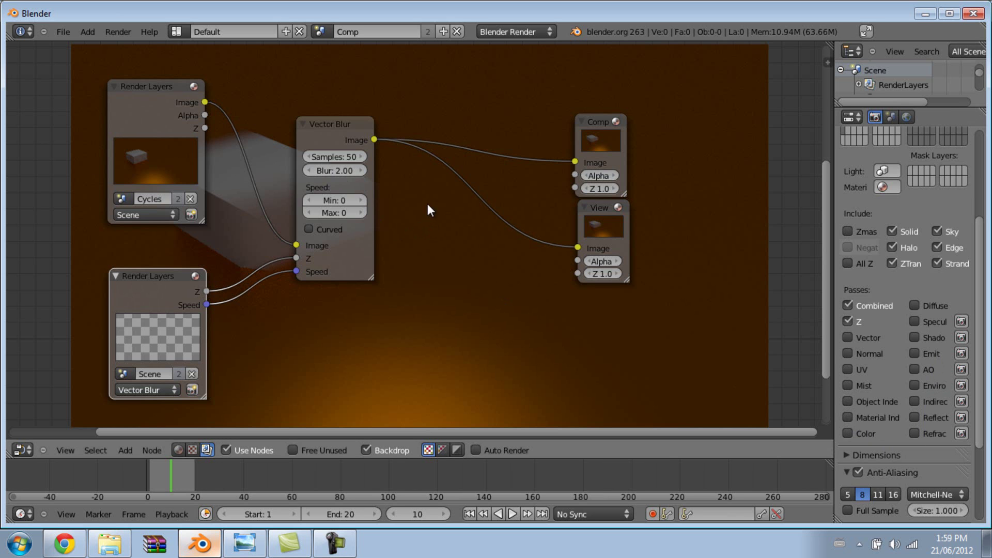
{"action": "middle_click_drag", "start_coordinate": [432, 210], "coordinate": [462, 219]}
{"action": "middle_click_drag", "start_coordinate": [527, 252], "coordinate": [483, 233]}
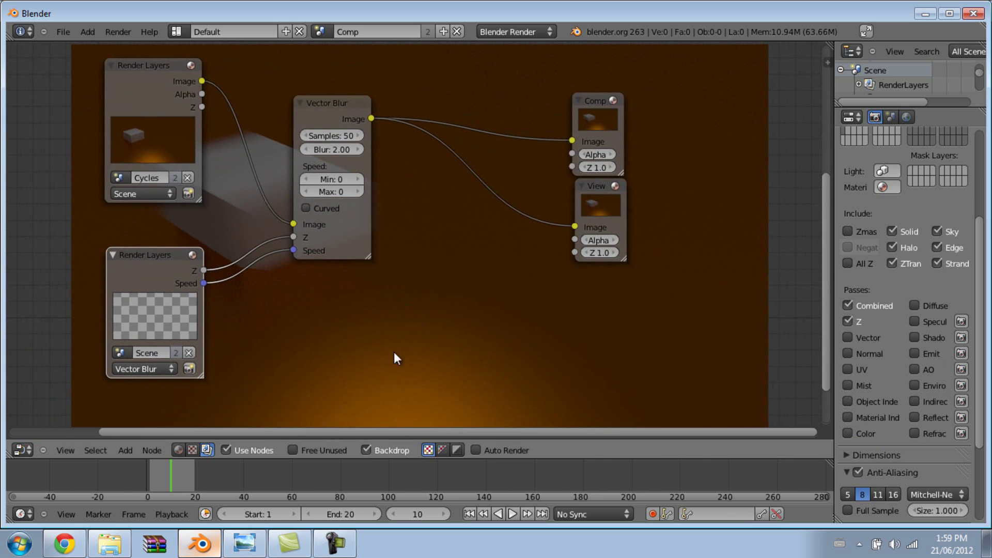